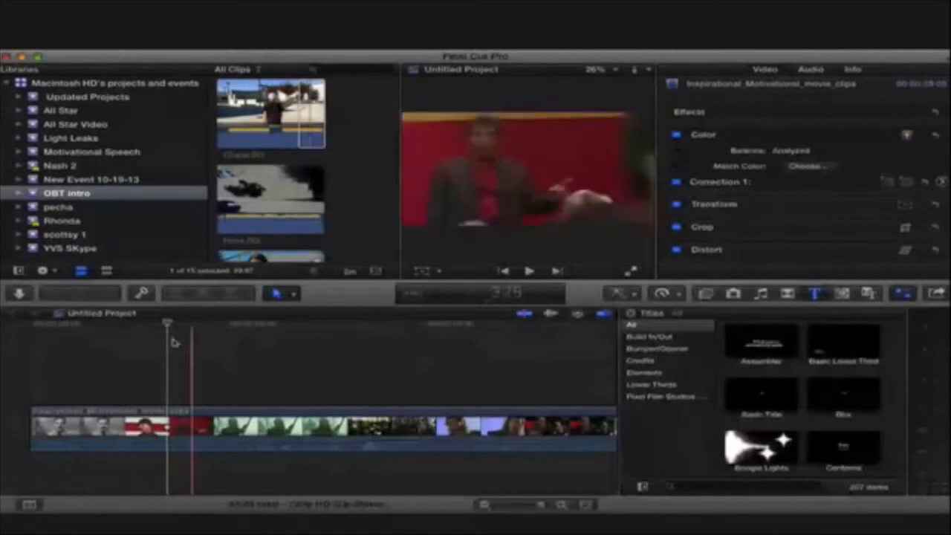
- Scrub through the opening of the project and return the playhead to its start
left_click_drag(169, 325, 38, 329)
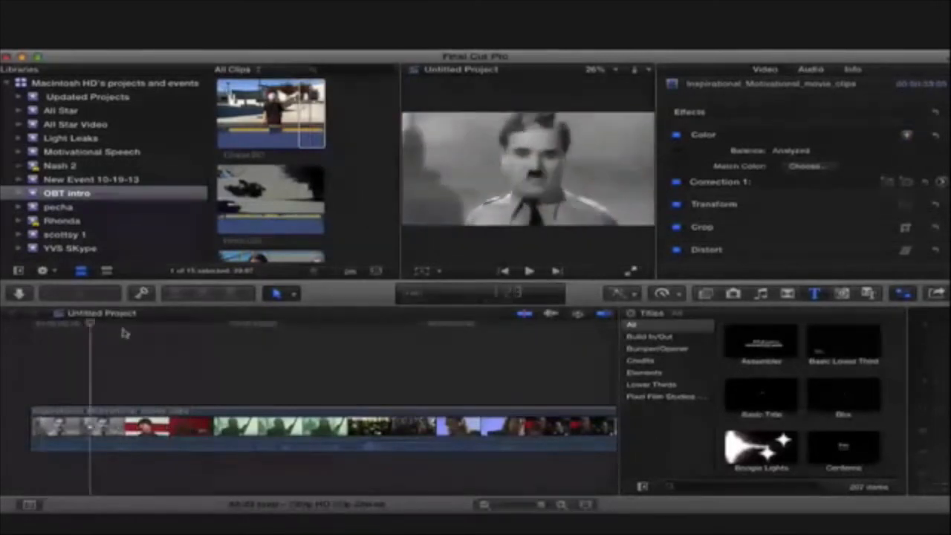
left_click(268, 342)
left_click_drag(279, 342, 29, 364)
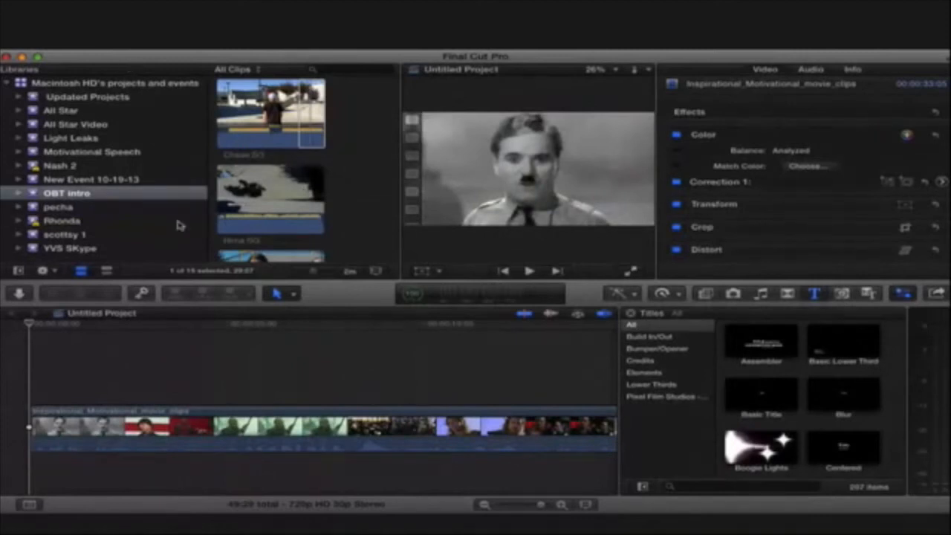
- Append a selected range of the Hima SG clip to the end of the project and return to the timeline's beginning
left_click_drag(250, 185, 280, 189)
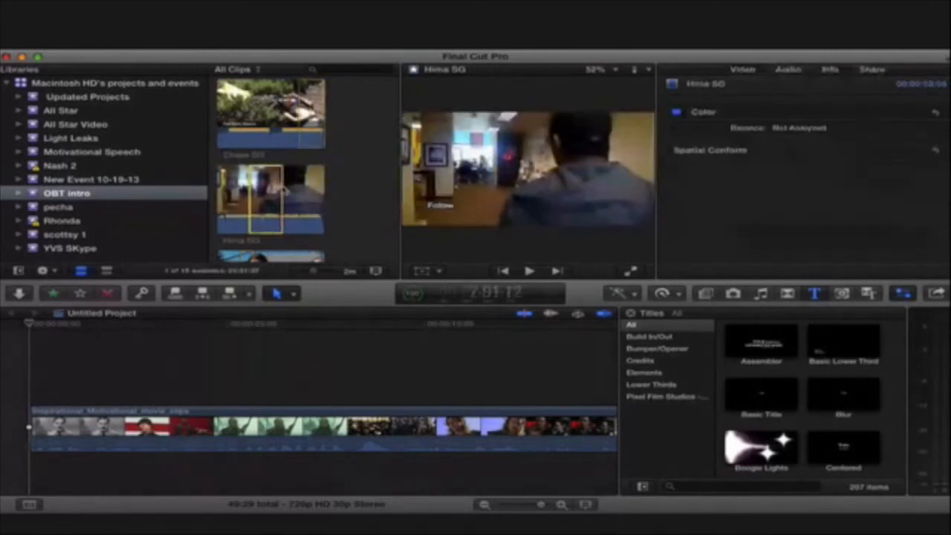
key("e")
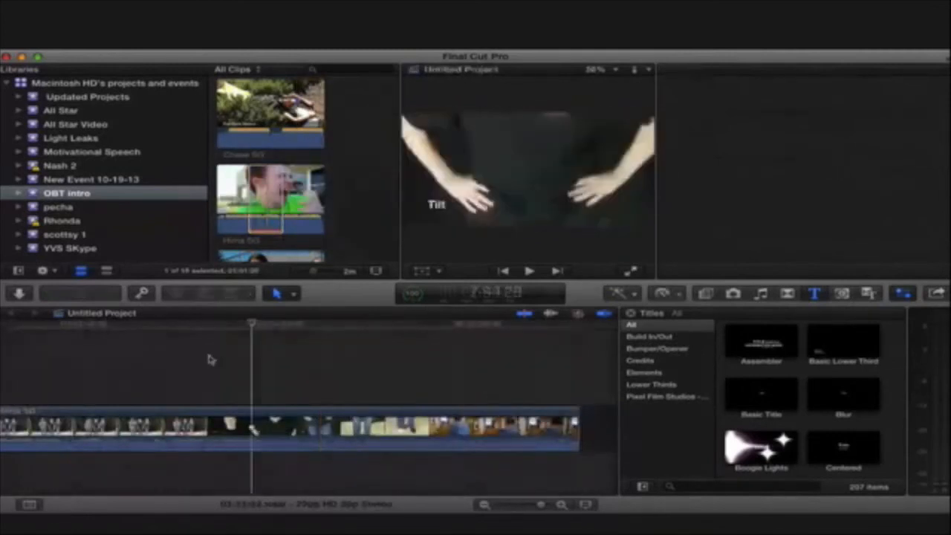
scroll(189, 364, "right", 10)
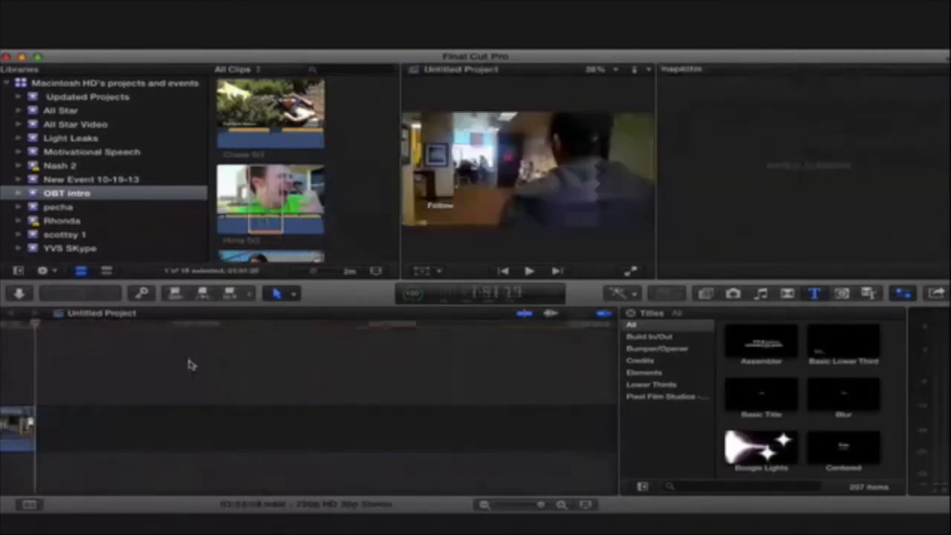
scroll(367, 426, "left", 20)
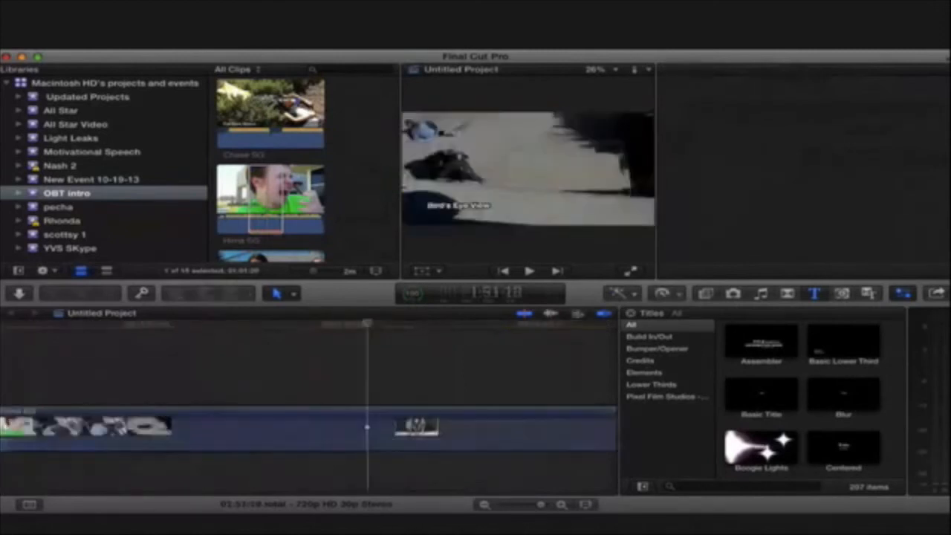
key("Home")
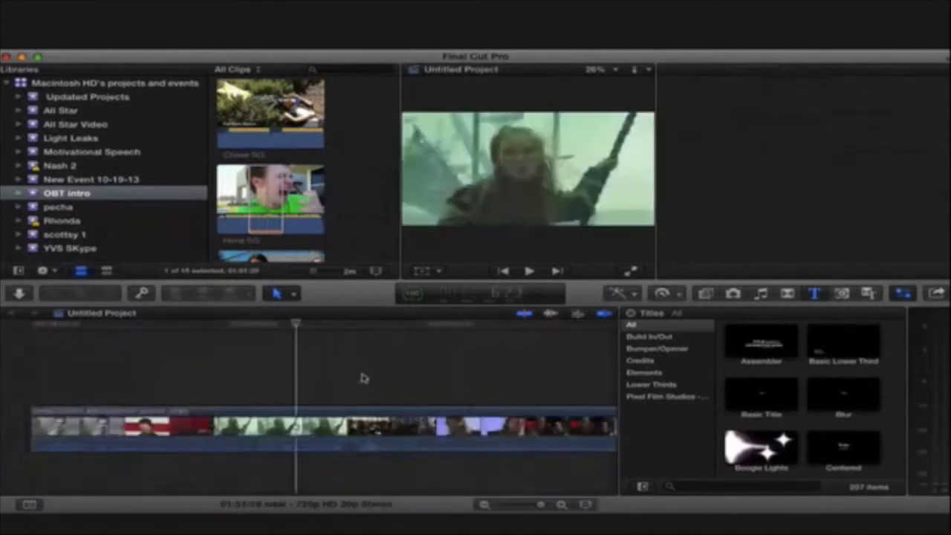
- Blade the opening Inspirational_Motivational_movie_clips clip at six points to split it into shorter segments
key("super+4")
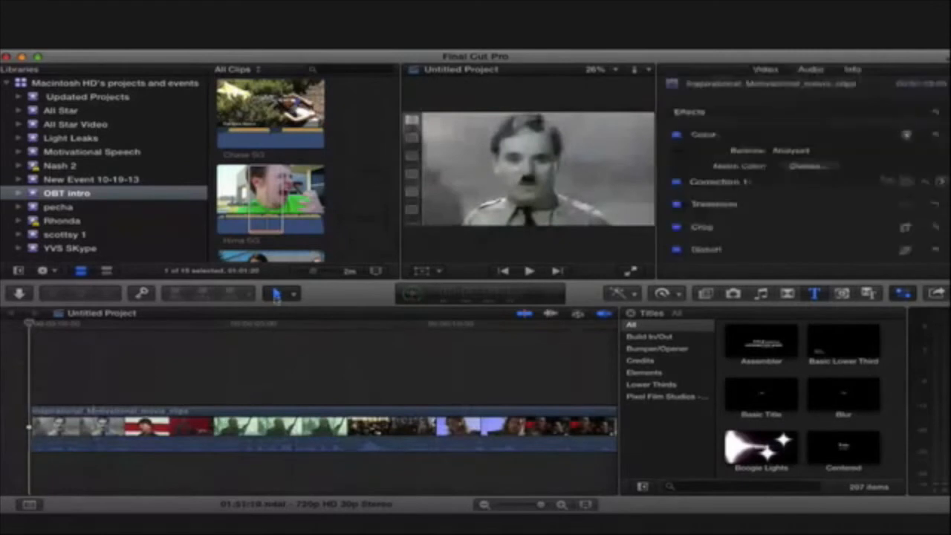
key("r")
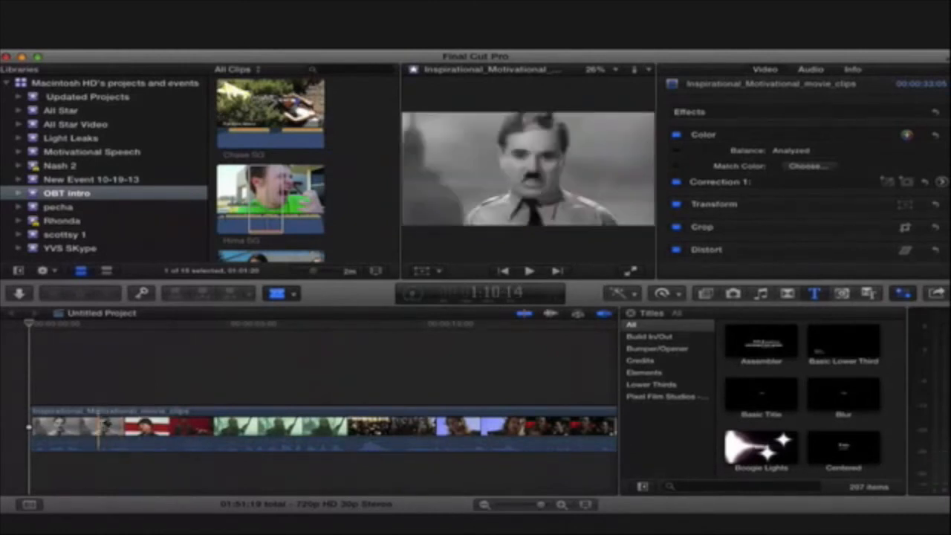
left_click(106, 424)
left_click(180, 424)
left_click(261, 424)
left_click(353, 425)
left_click(445, 425)
left_click(526, 425)
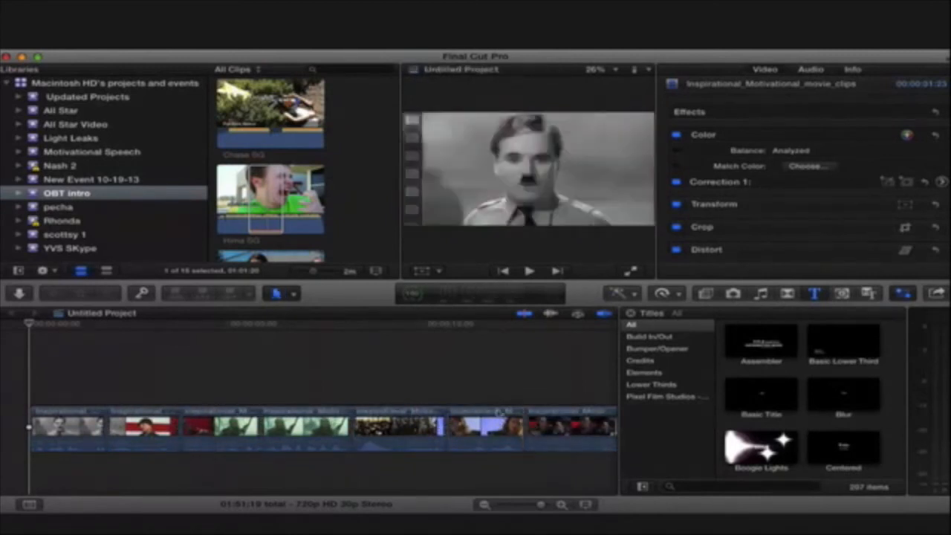
key("a")
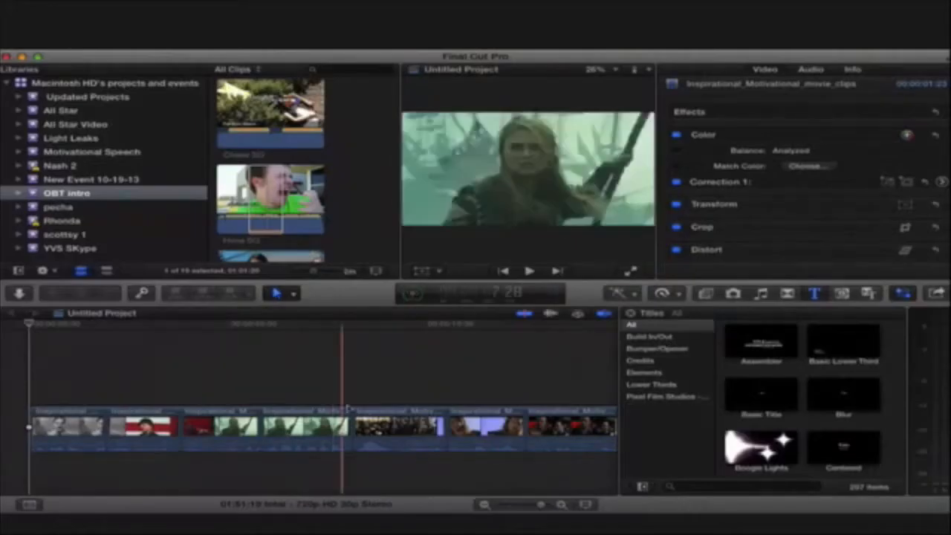
- Try moving the fifth segment above the primary storyline, first leaving a gap and once closing it, restoring its position each time
left_click_drag(382, 420, 250, 340)
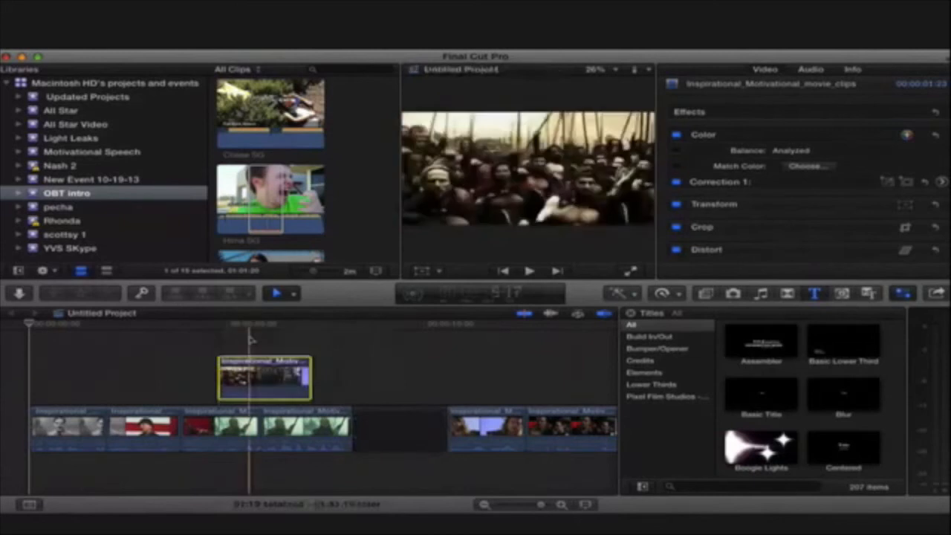
left_click_drag(252, 373, 394, 425)
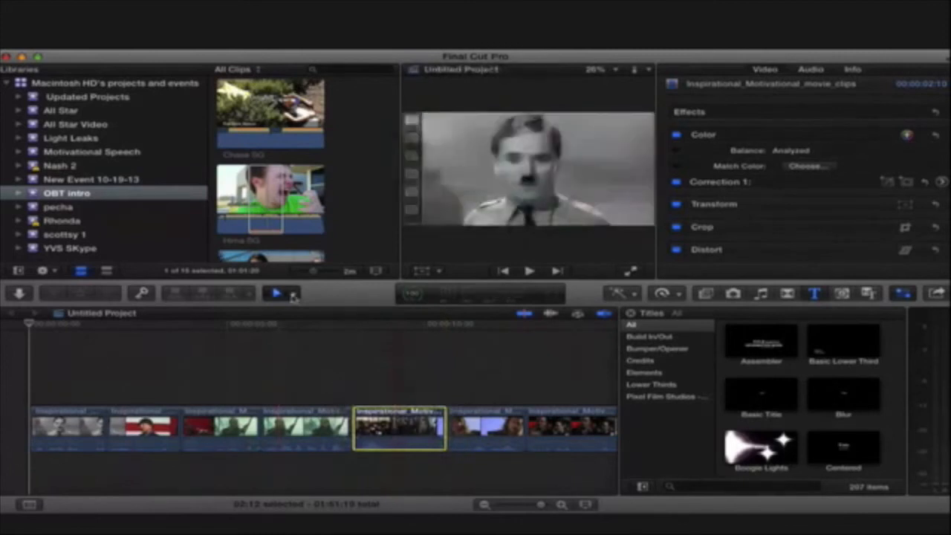
left_click_drag(419, 427, 342, 379)
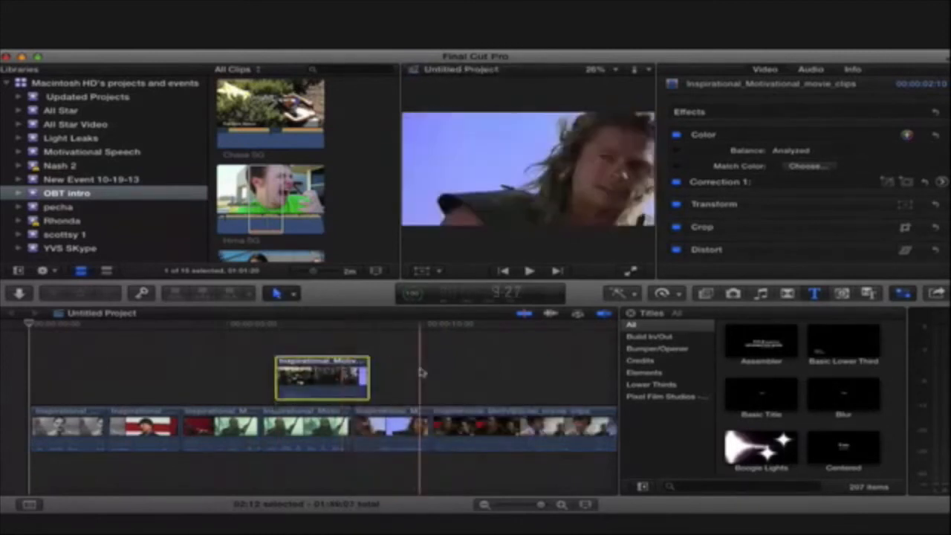
key("super+z")
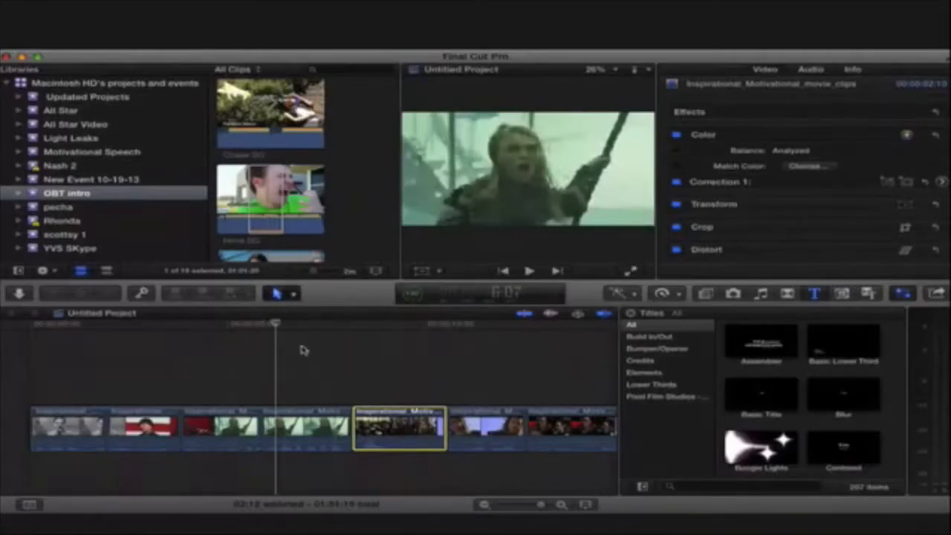
key("p")
left_click_drag(397, 430, 317, 379)
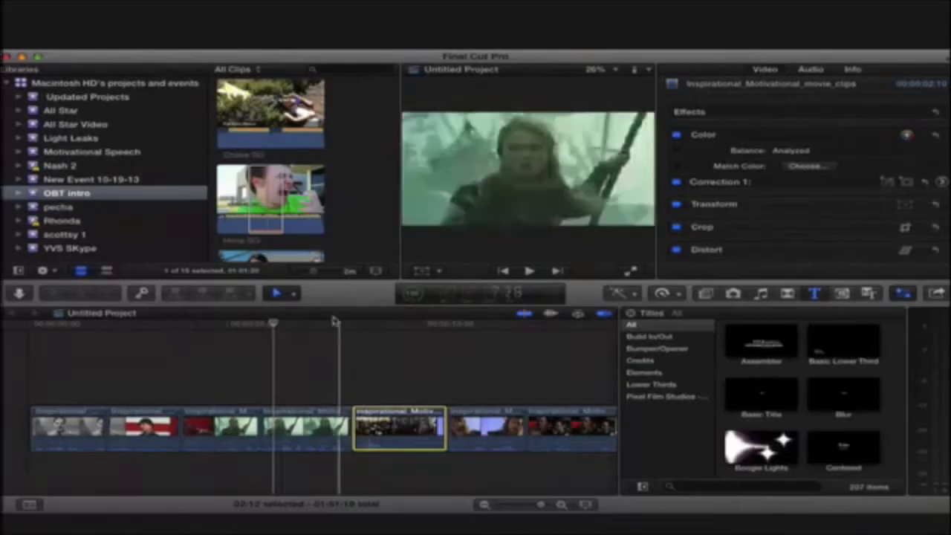
left_click(709, 311)
left_click(422, 377)
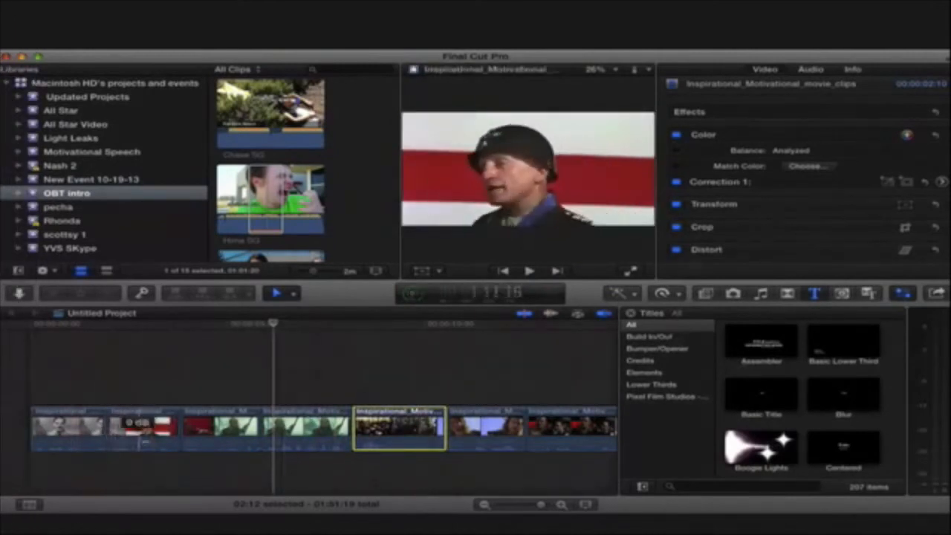
- Isolate the shot of two men talking by blading the long clip at 20:17 and 22:12, and select that segment
left_click(149, 437)
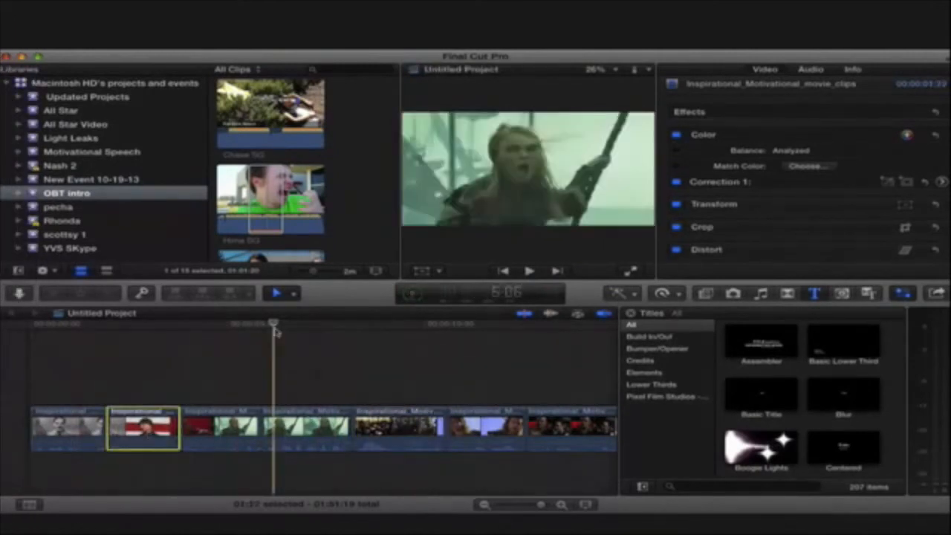
left_click(149, 330)
left_click_drag(149, 332, 186, 413)
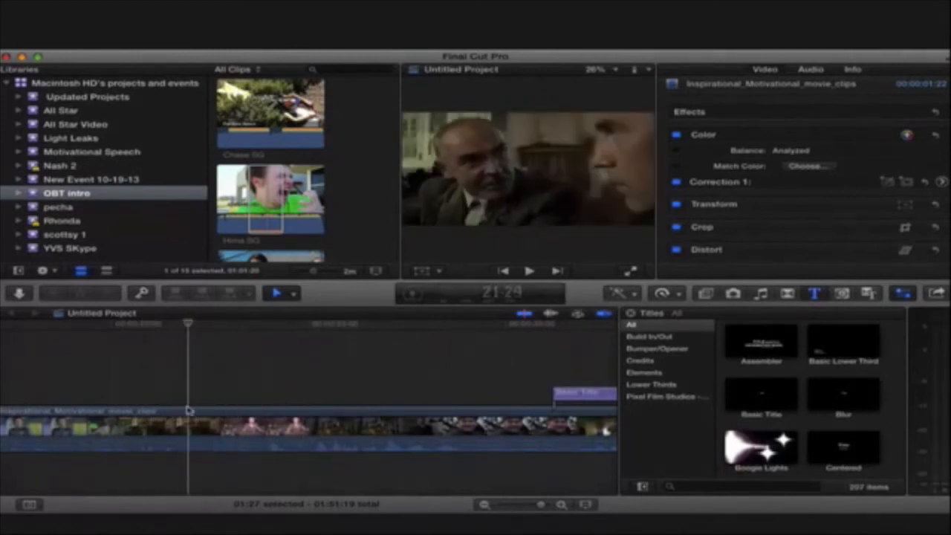
left_click(187, 431)
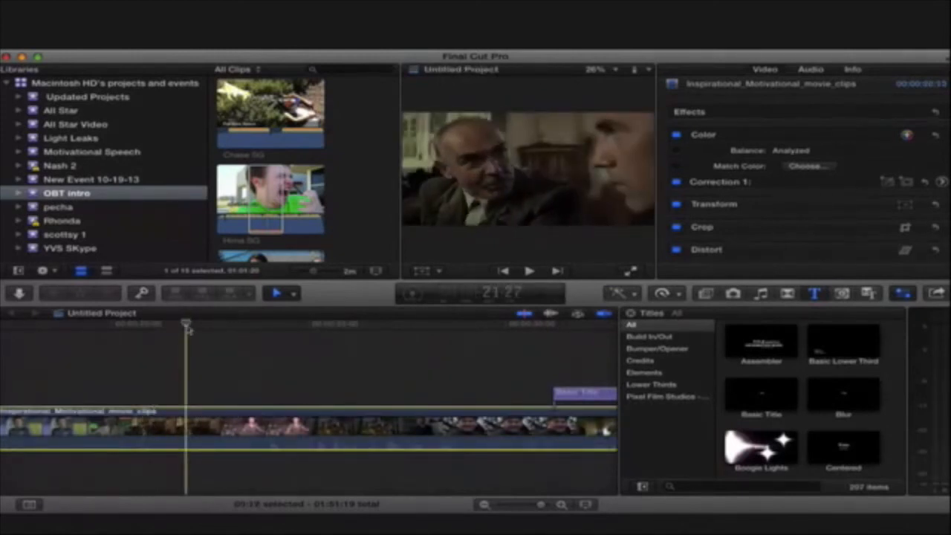
left_click_drag(187, 325, 134, 328)
key("b")
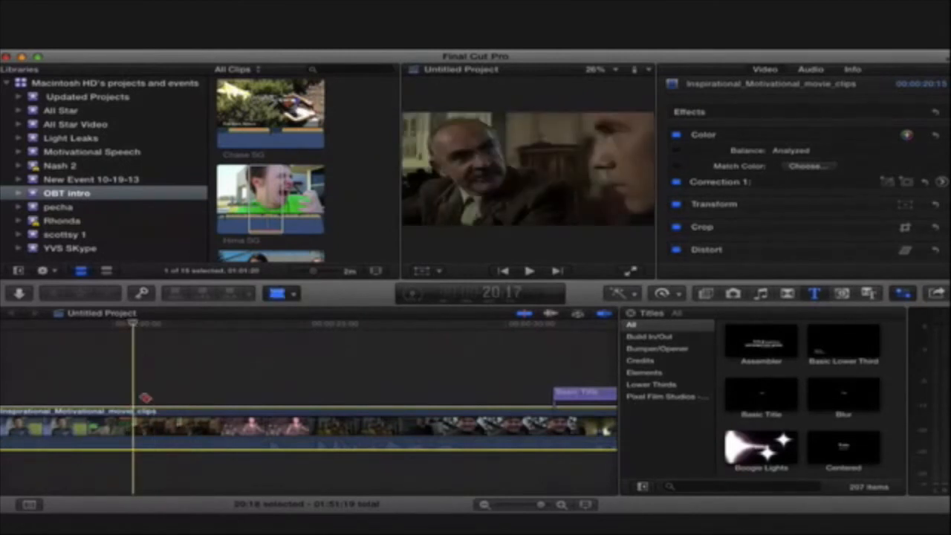
left_click(137, 429)
left_click_drag(135, 326, 211, 326)
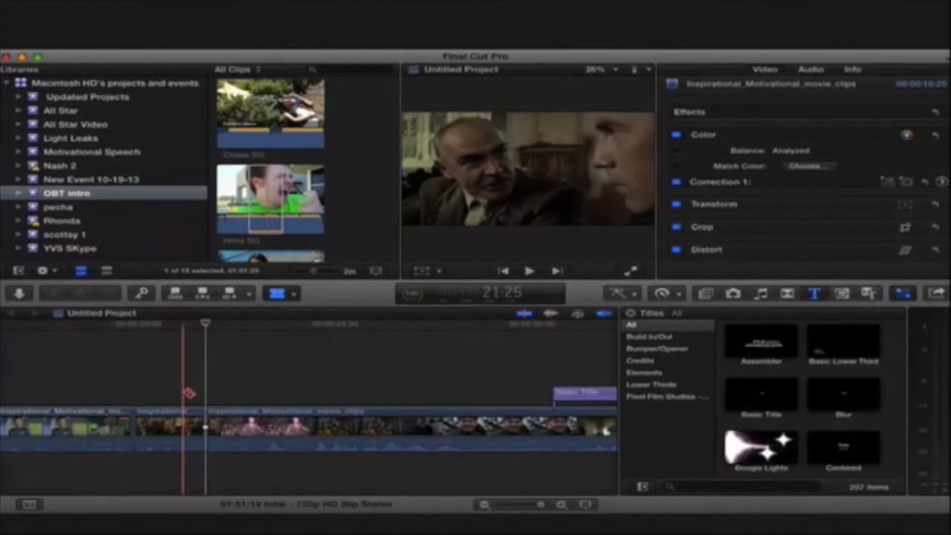
left_click(180, 427)
- Browse the video effects, including the Basics category, and park the playhead at 21:10 inside the isolated segment
left_click(804, 407)
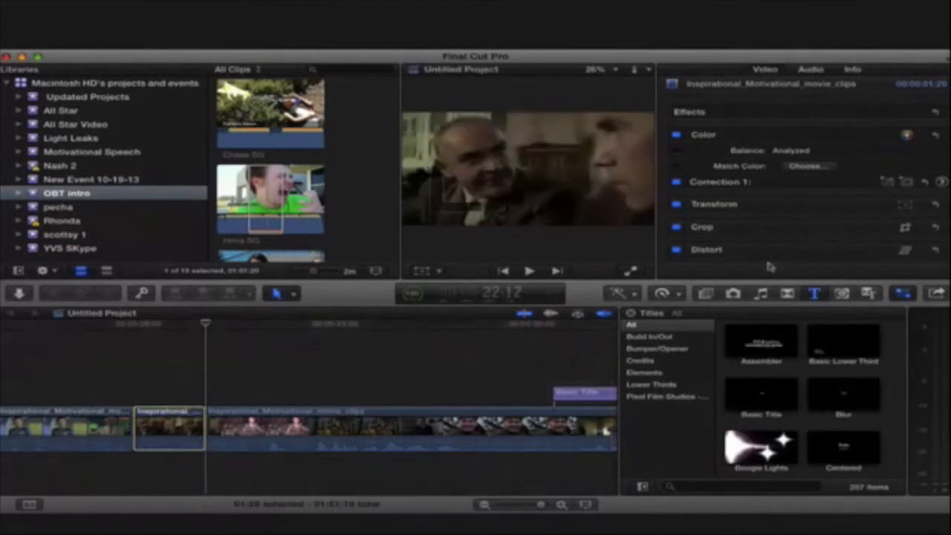
left_click(707, 294)
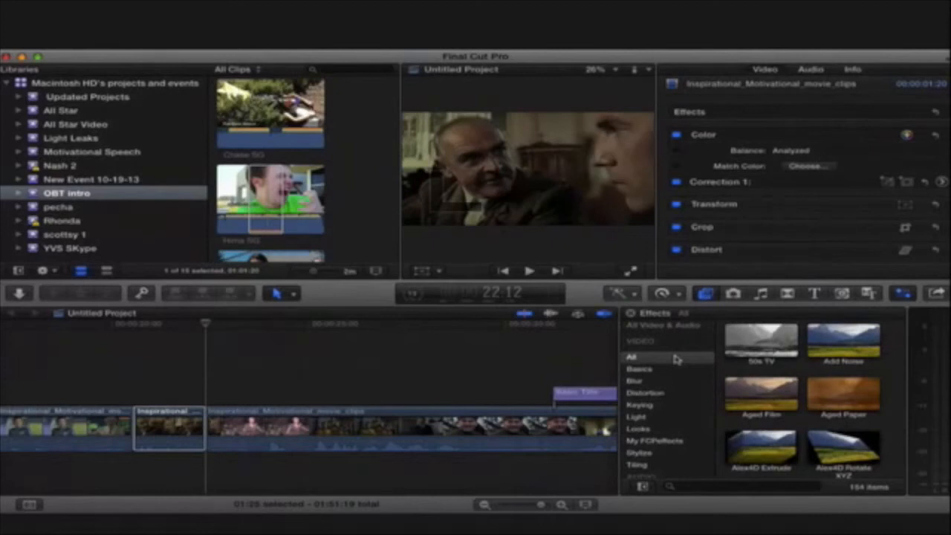
scroll(787, 428, "down", 5)
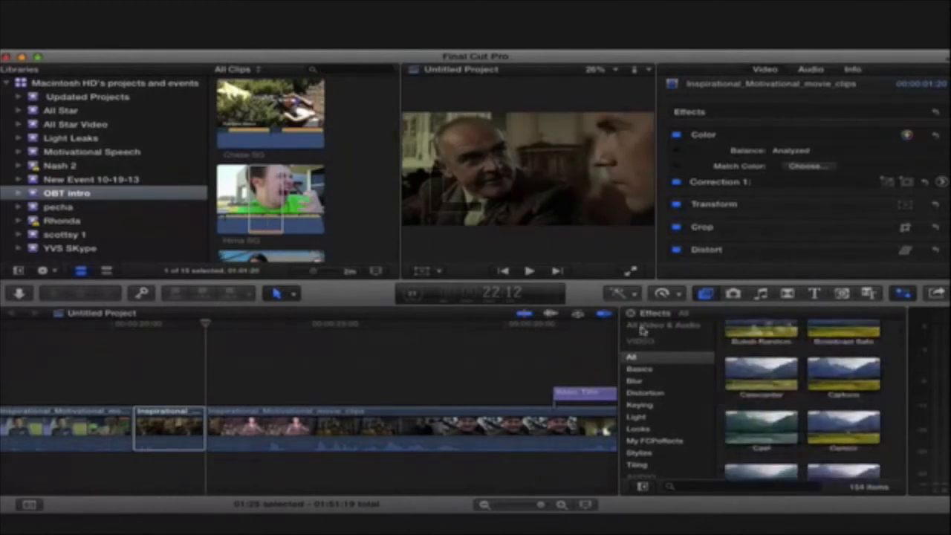
left_click(639, 369)
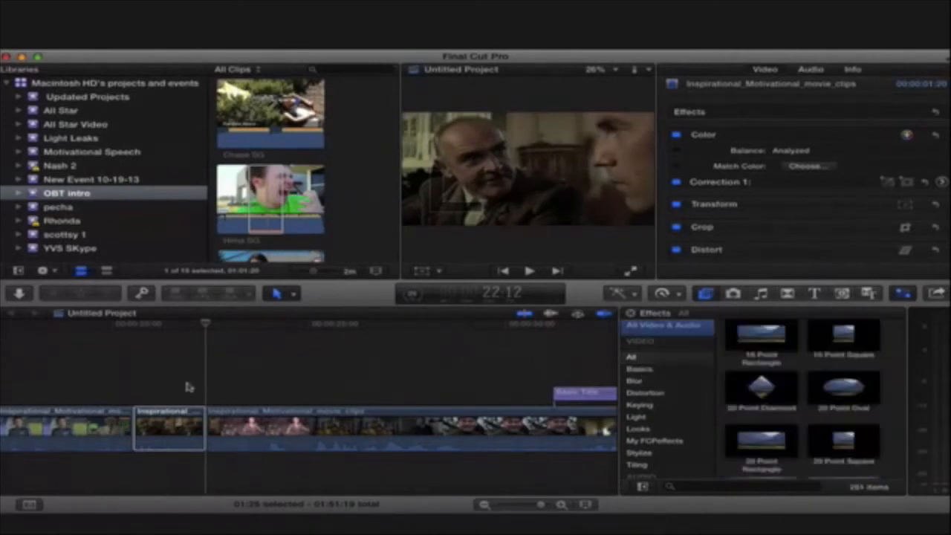
left_click(169, 427)
left_click_drag(205, 325, 161, 327)
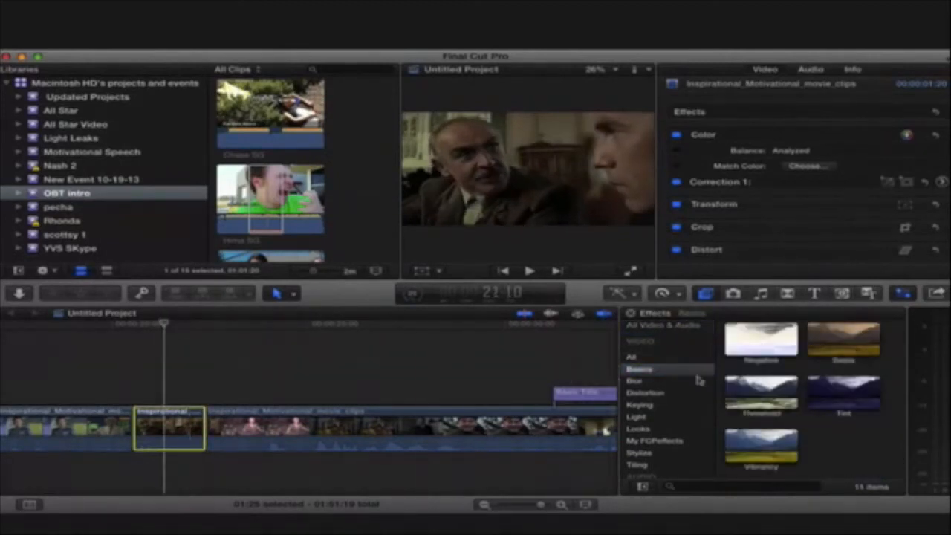
- Find the 8 Point Oval mask among all video effects and apply it to the isolated segment
left_click(634, 358)
scroll(836, 446, "down", 15)
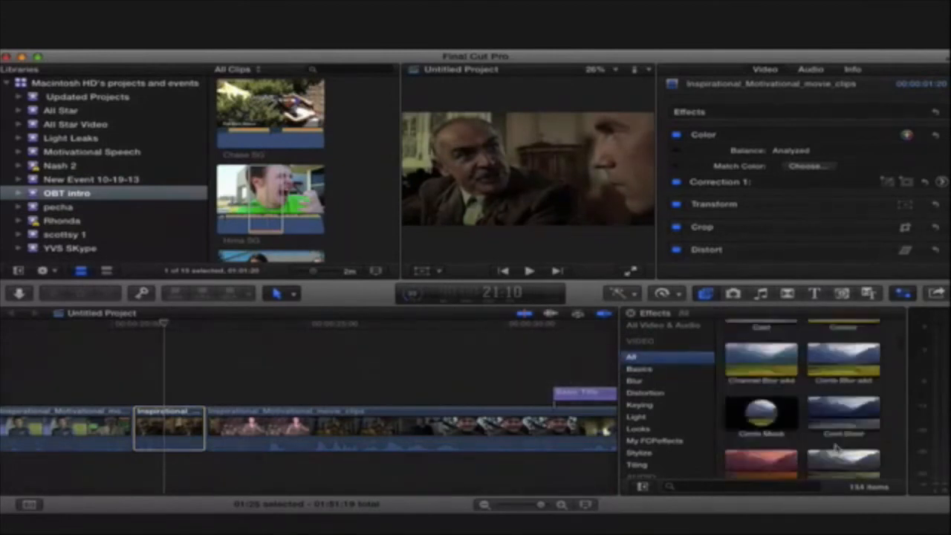
scroll(835, 446, "down", 15)
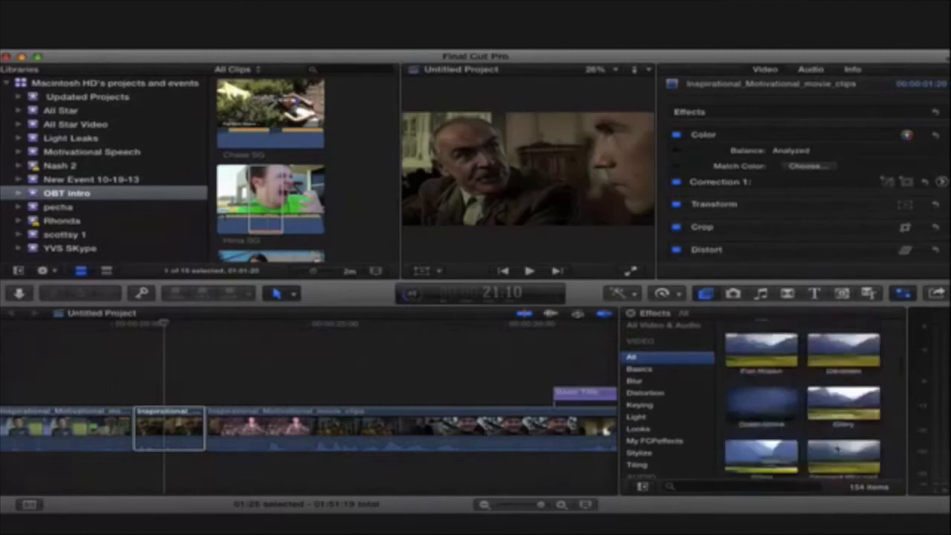
scroll(836, 448, "down", 15)
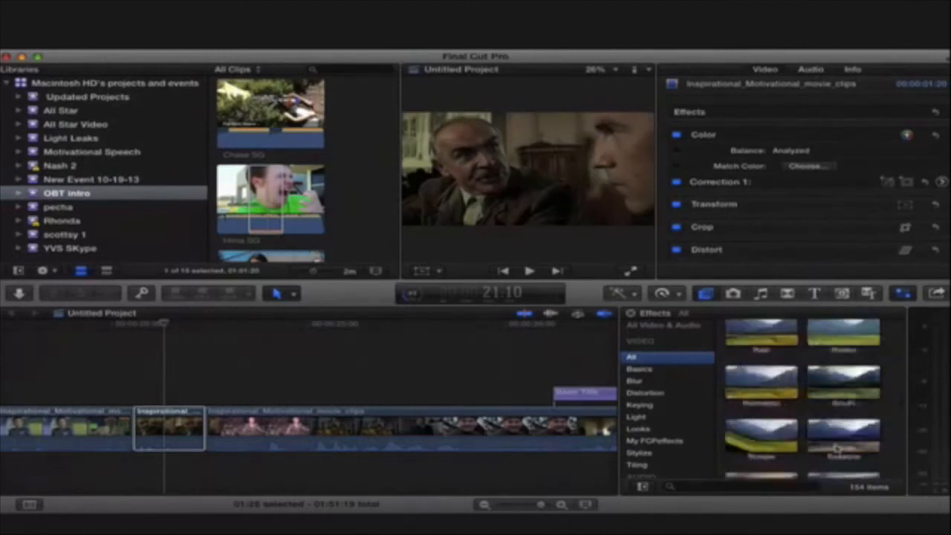
scroll(836, 448, "down", 15)
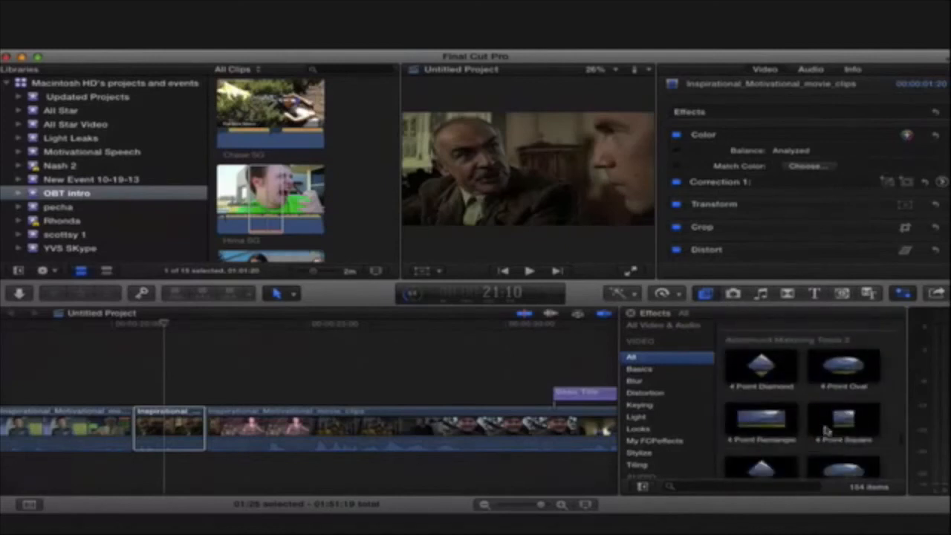
scroll(827, 431, "down", 4)
left_click(818, 425)
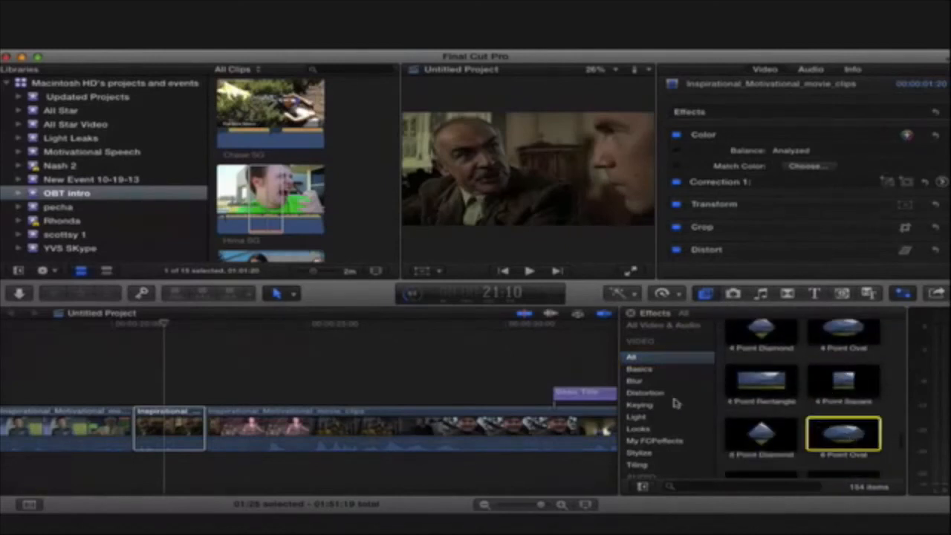
left_click_drag(674, 402, 171, 427)
- Move the oval mask onto the bearded man's face and reshape it with its control points to frame his head and shoulders
left_click_drag(514, 166, 463, 151)
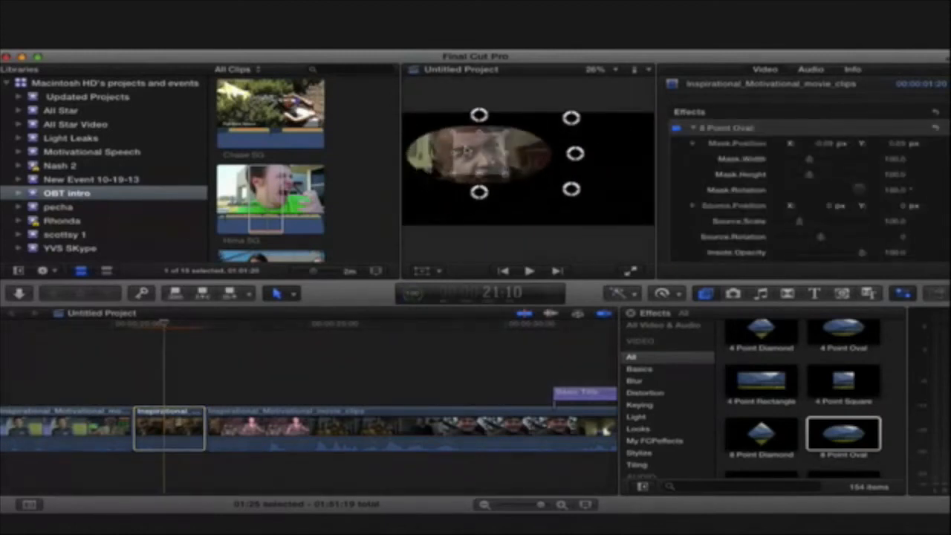
left_click_drag(570, 191, 562, 221)
left_click_drag(479, 192, 425, 251)
left_click_drag(575, 152, 540, 142)
left_click_drag(478, 114, 449, 89)
left_click_drag(570, 116, 528, 104)
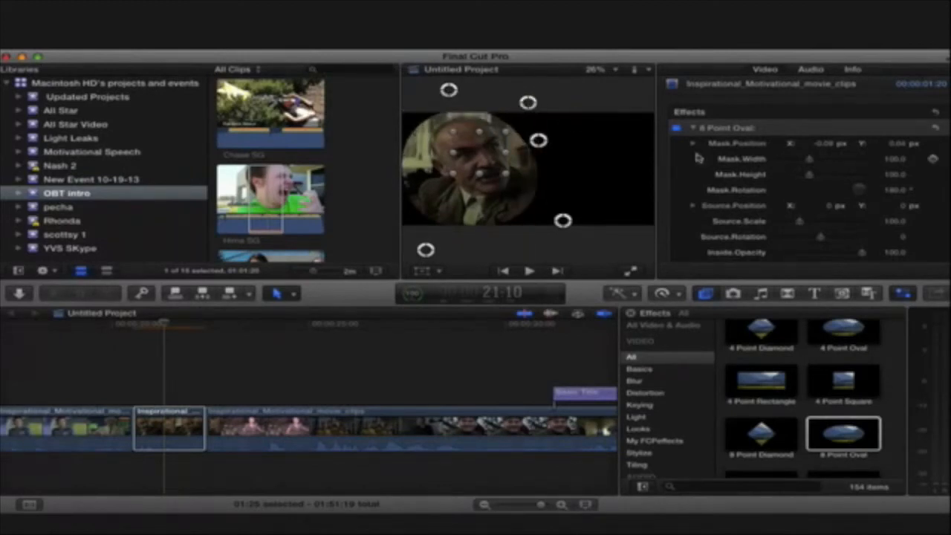
scroll(817, 254, "down", 6)
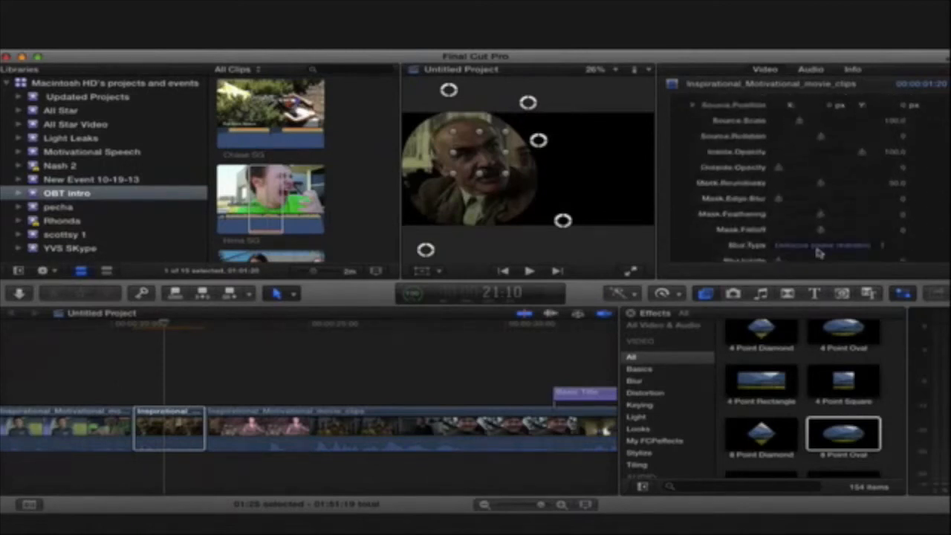
- Set the oval mask's outside opacity to 100 and the blur outside it to about 53
left_click_drag(800, 172, 885, 174)
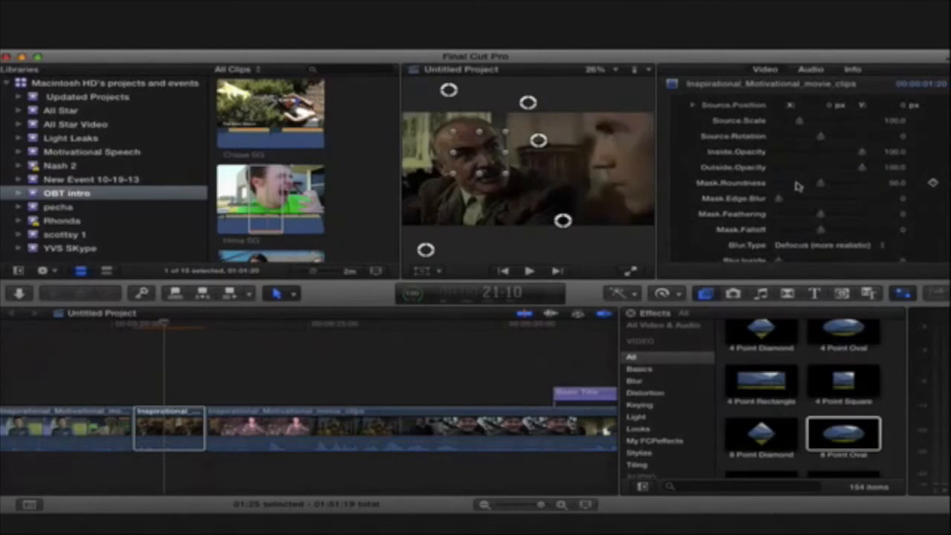
scroll(804, 209, "down", 1)
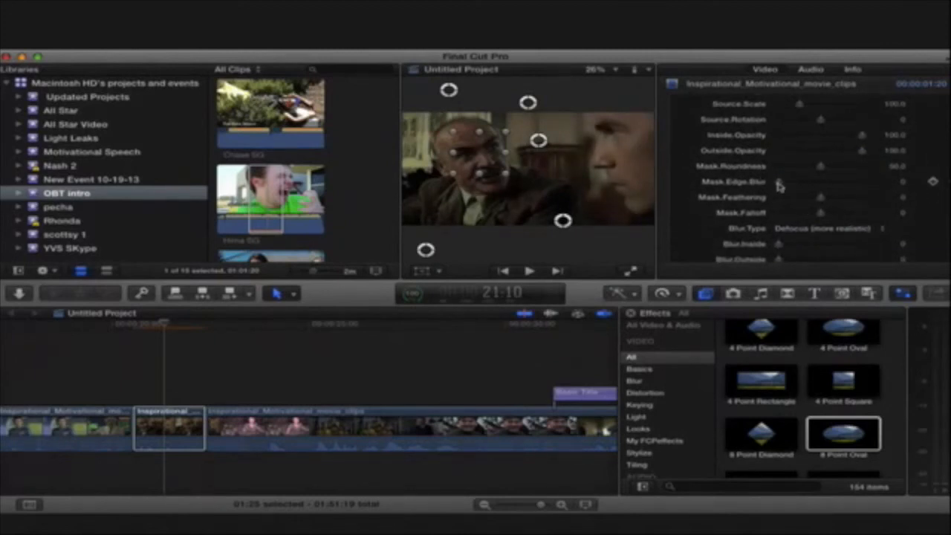
scroll(786, 228, "down", 2)
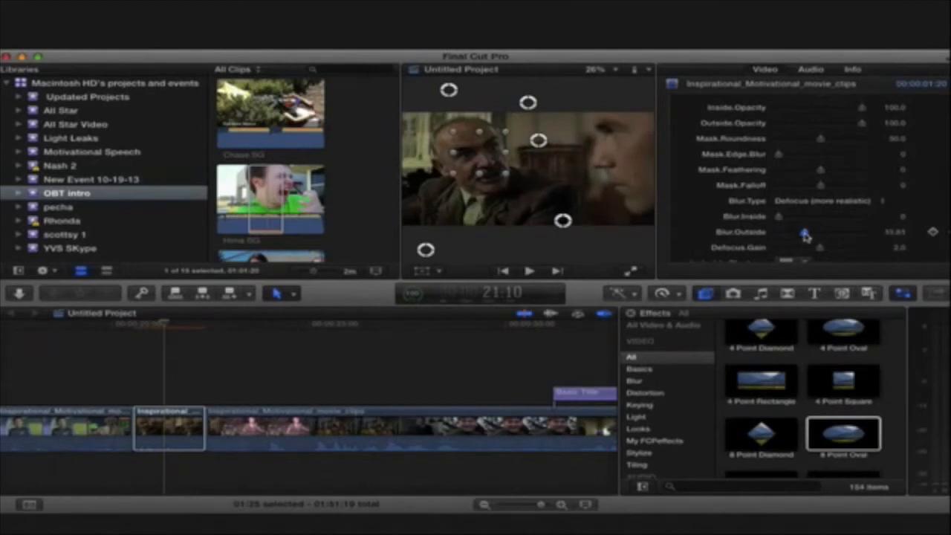
- Park the playhead at 21:08 in the masked segment and switch the 8 Point Oval effect off and on to compare the shot
left_click(132, 354)
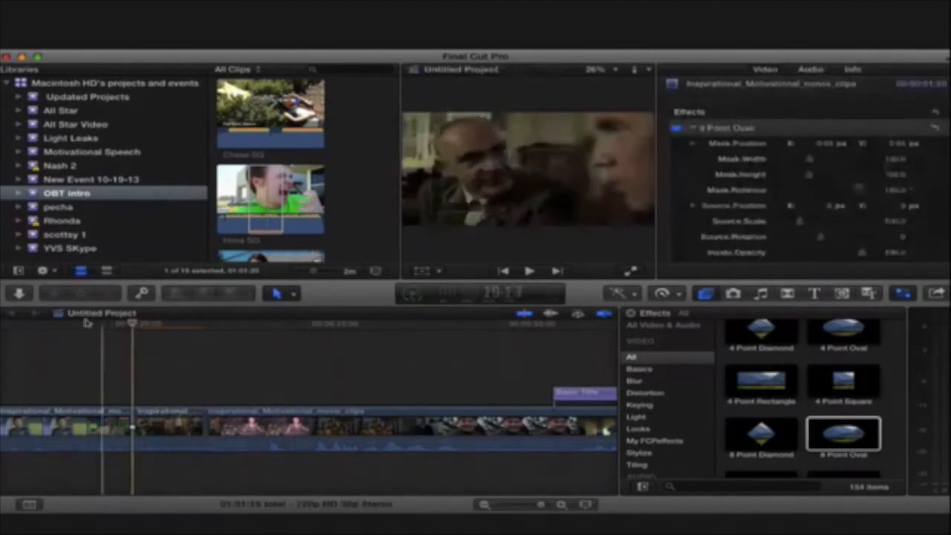
left_click_drag(133, 325, 162, 329)
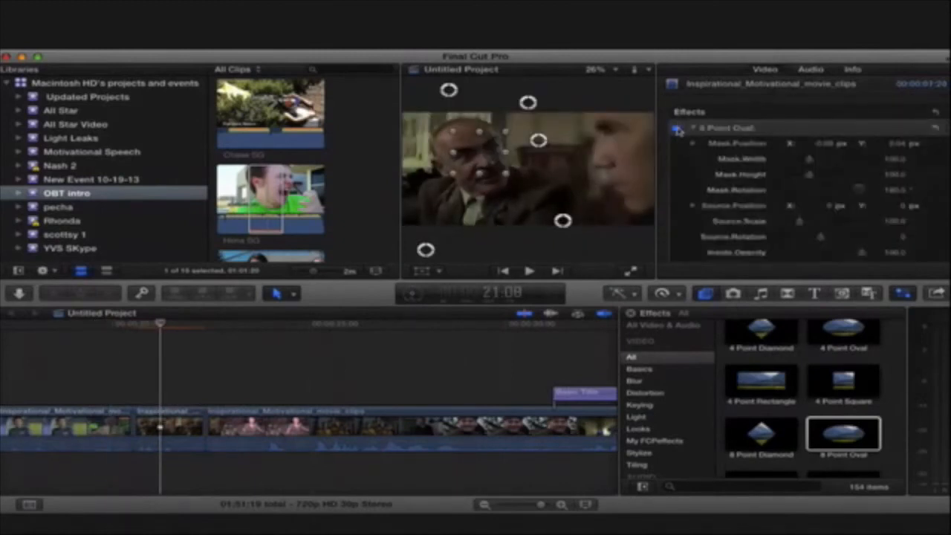
left_click(677, 130)
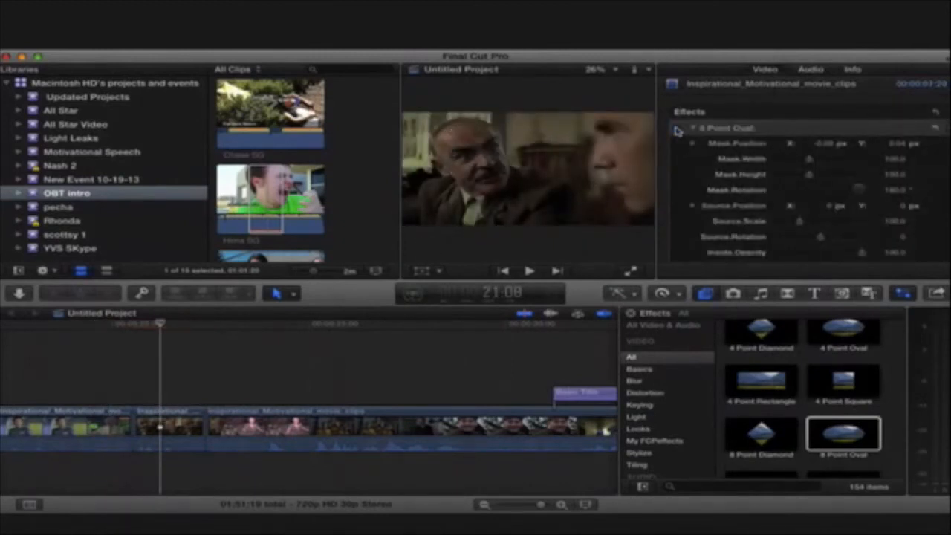
left_click(677, 130)
left_click(677, 130)
left_click(677, 130)
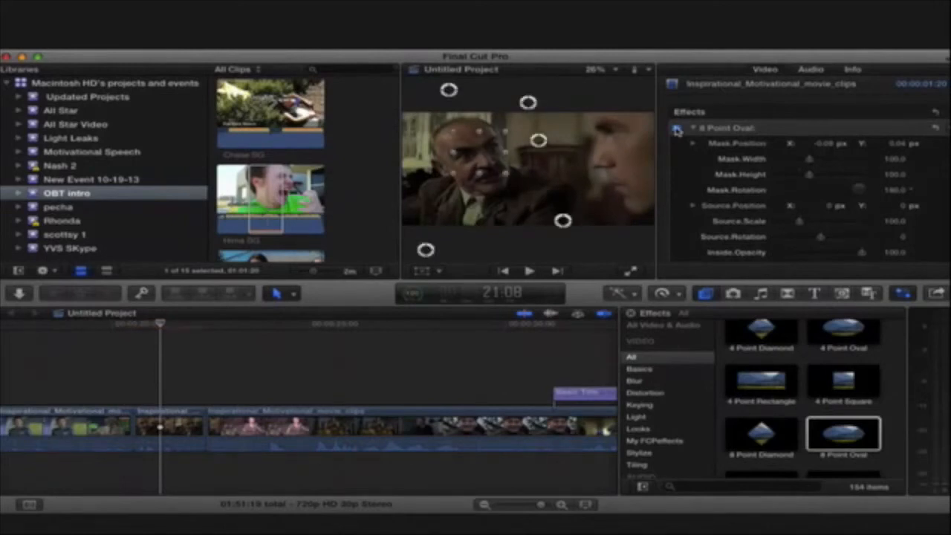
left_click(677, 130)
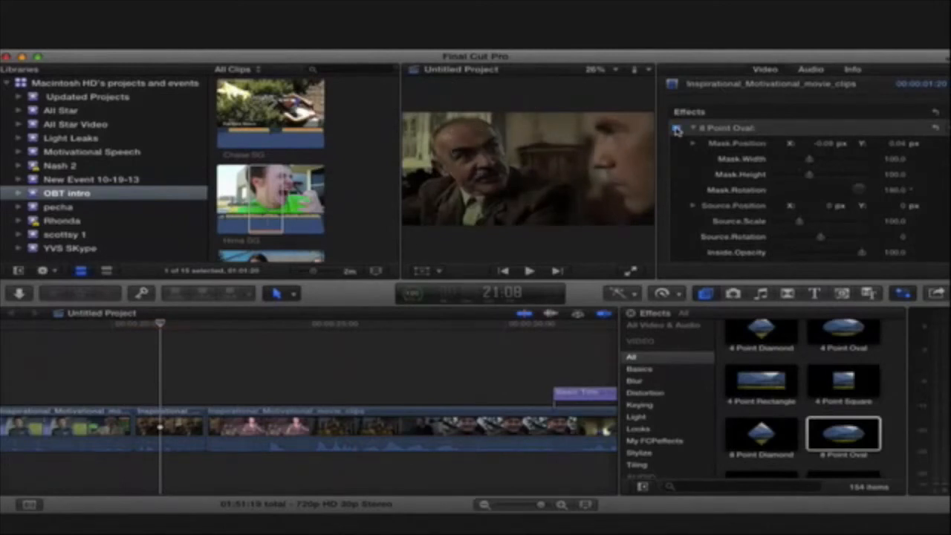
left_click(677, 130)
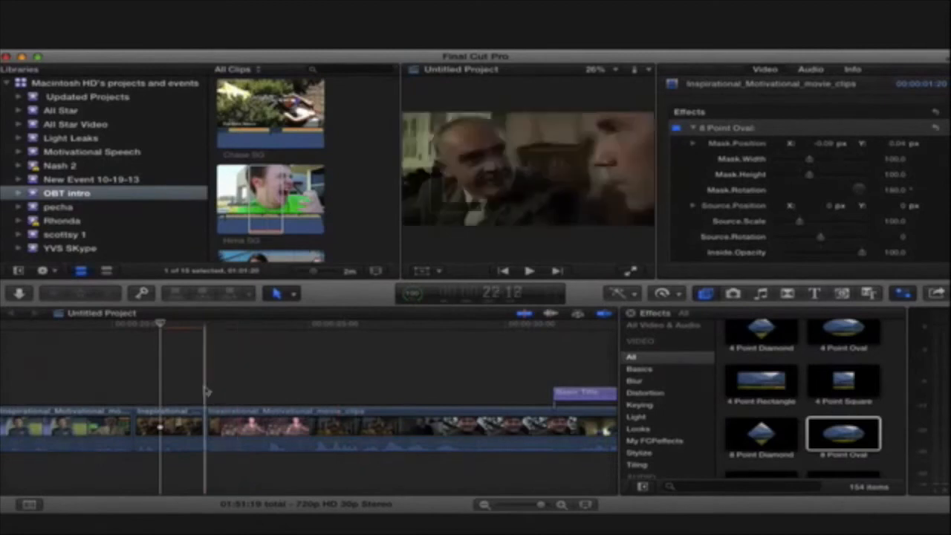
- Move the playhead back to 20:17 and adjust the audio level of the long clip that follows the masked segment
left_click(158, 444)
left_click_drag(161, 326, 126, 334)
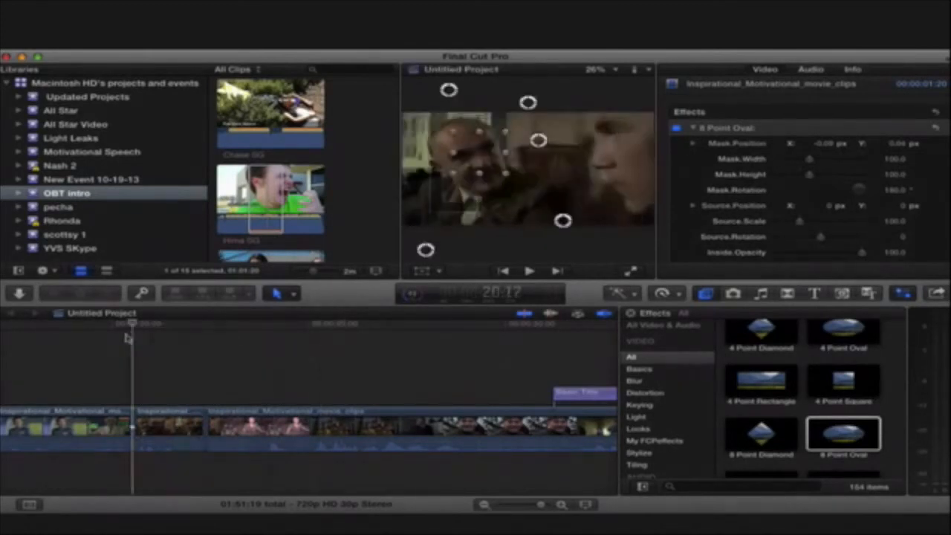
scroll(187, 459, "down", 1)
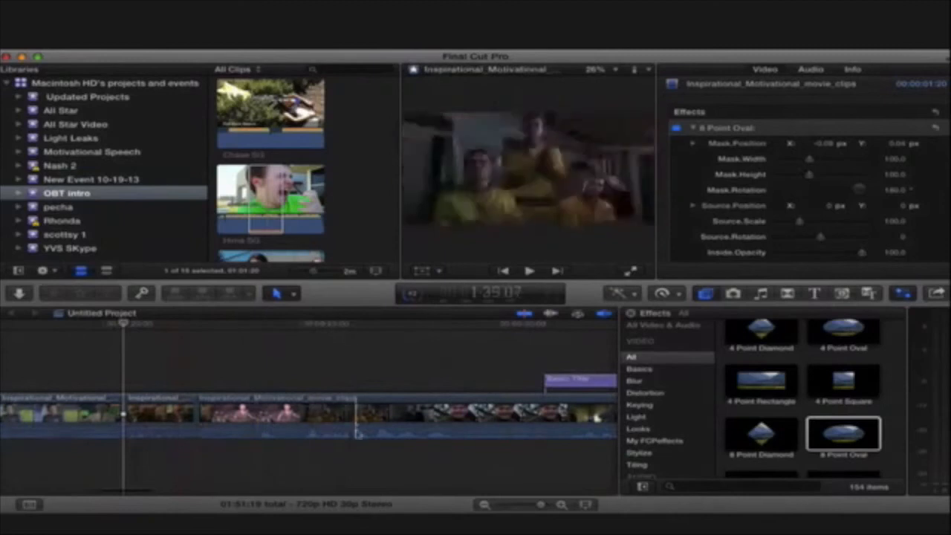
left_click(356, 432)
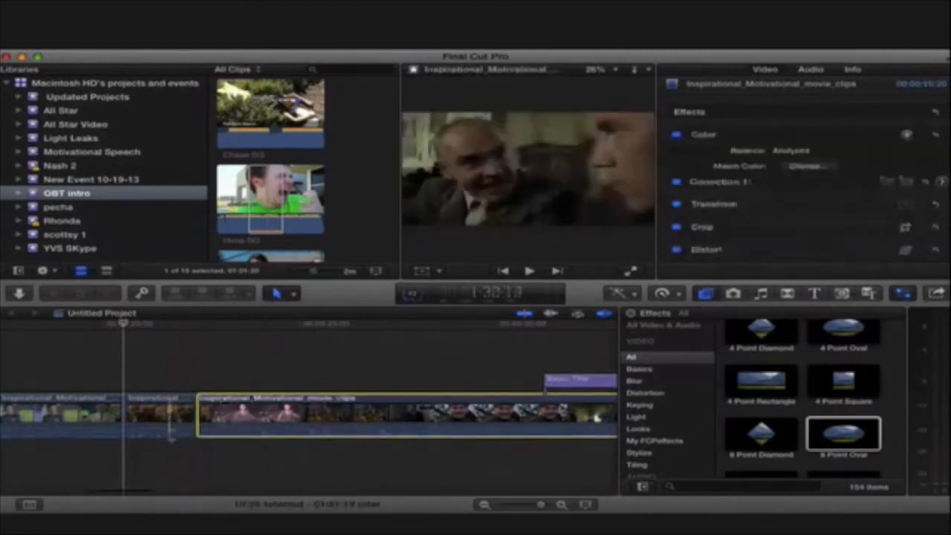
left_click_drag(222, 427, 222, 428)
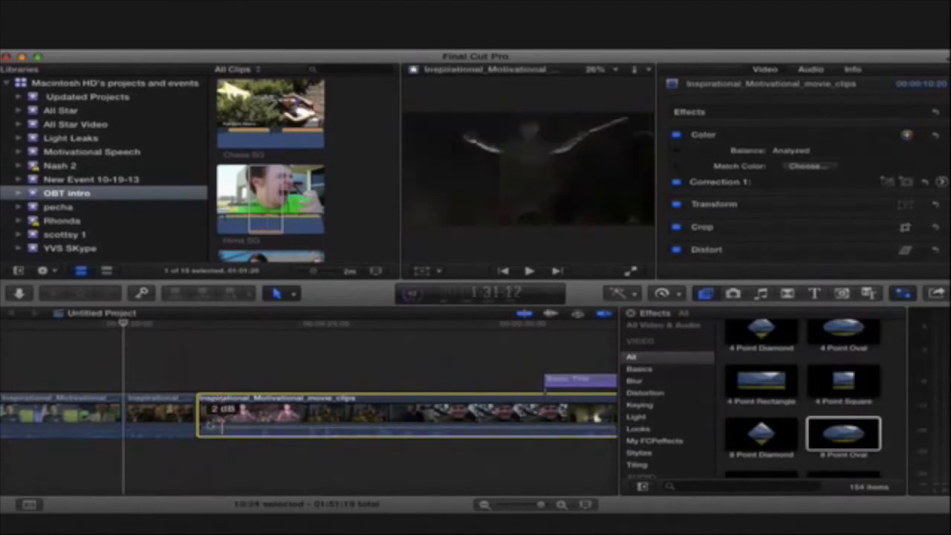
- Expand the masked segment's audio from its video, trim the start of its video by 13 frames and preview the edit
left_click(160, 416)
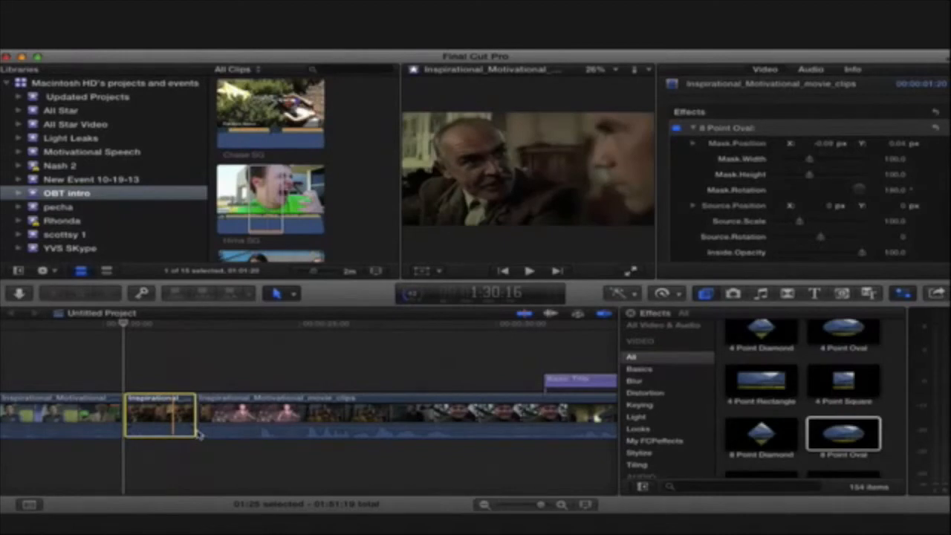
key("ctrl+s")
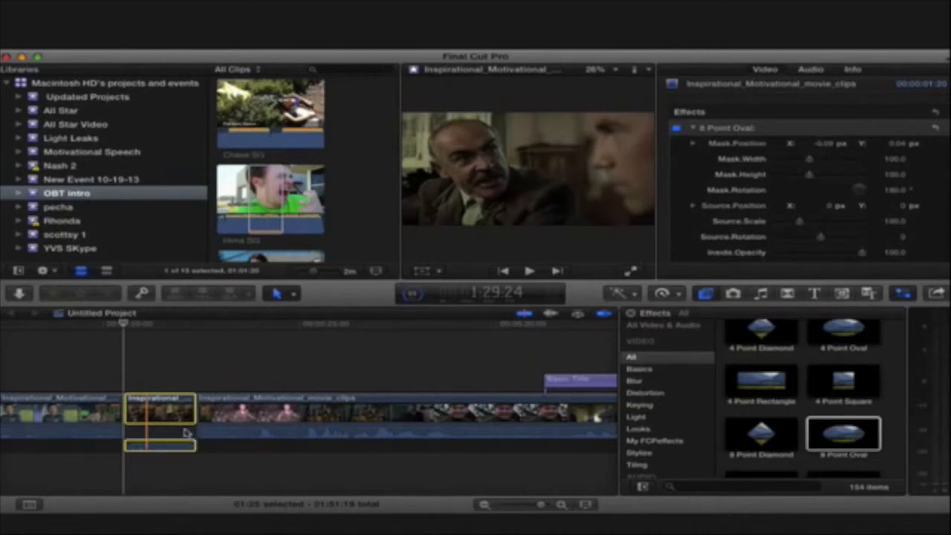
left_click_drag(124, 408, 141, 408)
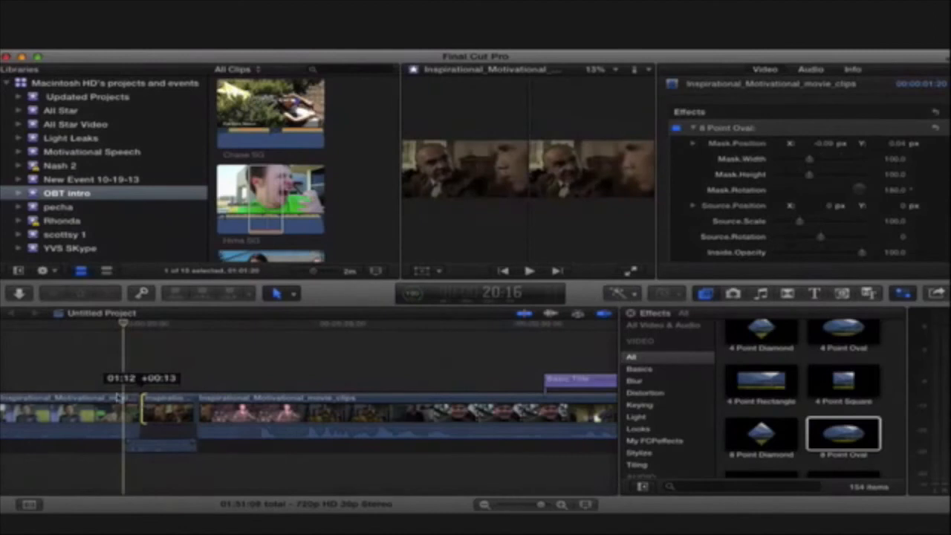
left_click(100, 384)
left_click_drag(100, 325, 124, 325)
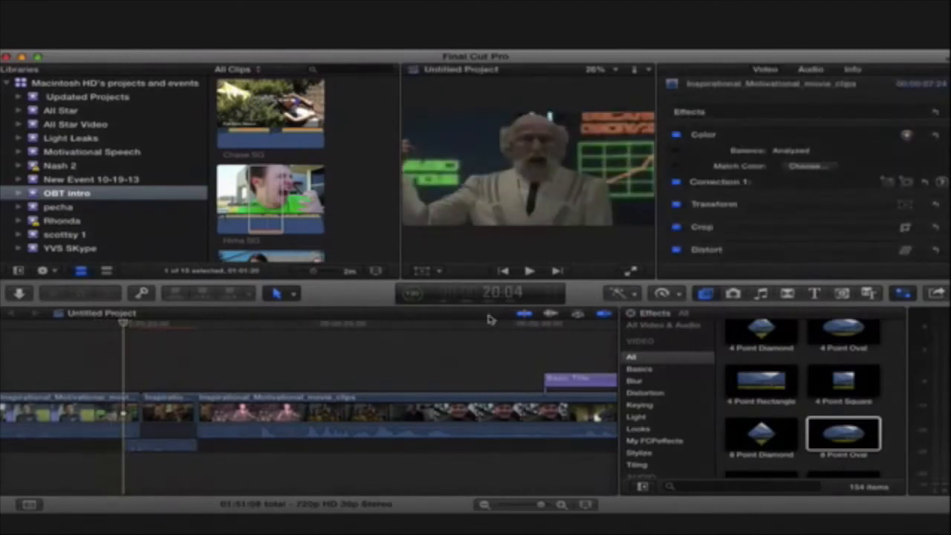
left_click_drag(118, 325, 151, 325)
- Undo the video trim and the audio expansion on the masked segment
key("super+z")
key("super+z")
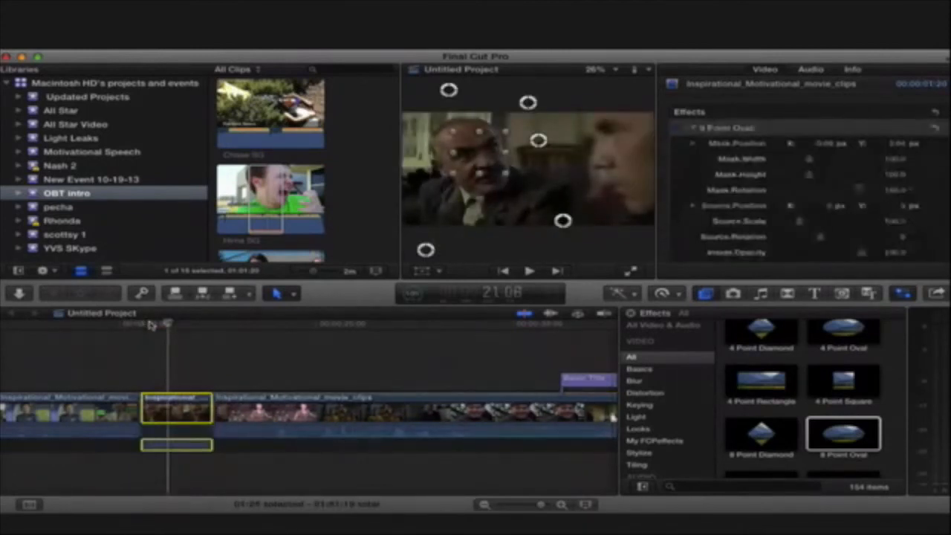
key("super+z")
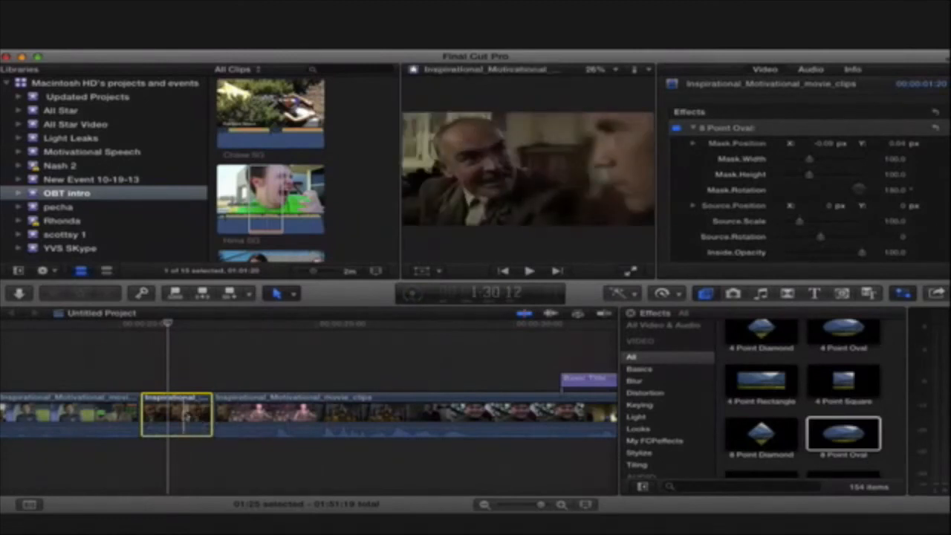
- Undo a trial paste of the copied segment inside itself, and turn off the 8 Point Oval effect on the masked segment
key("super+v")
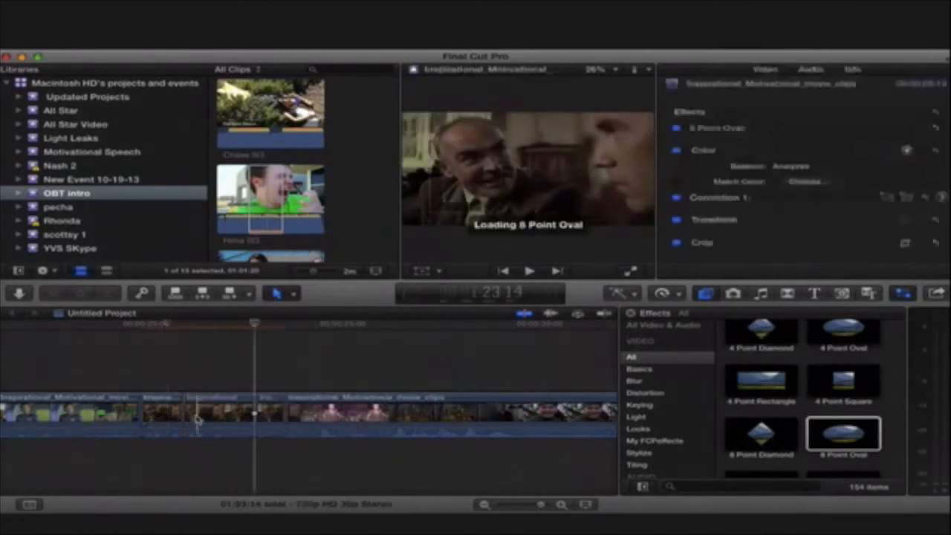
key("super+z")
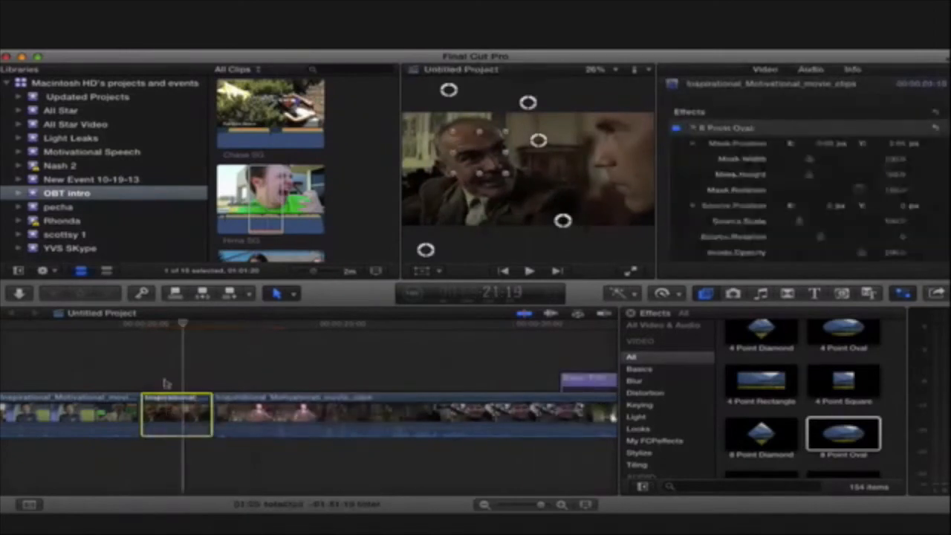
left_click_drag(183, 324, 140, 324)
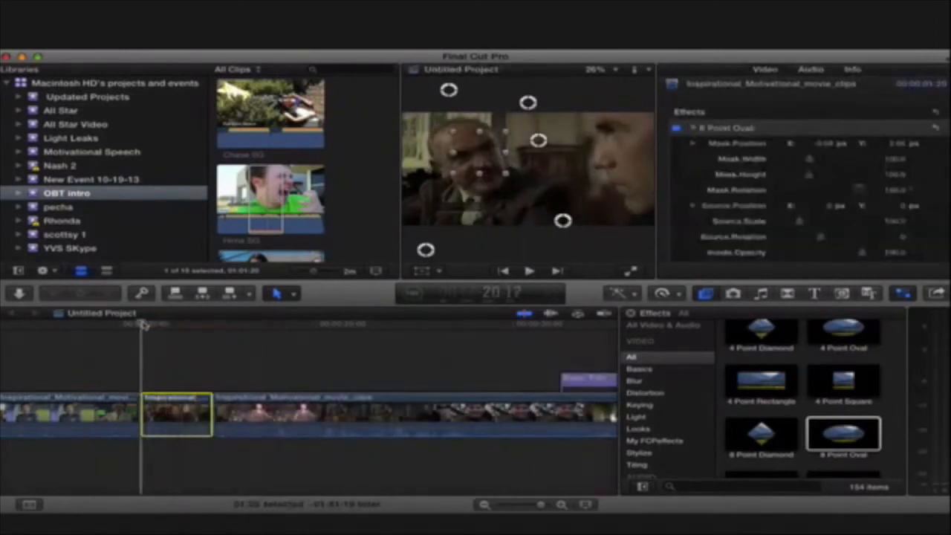
left_click(675, 128)
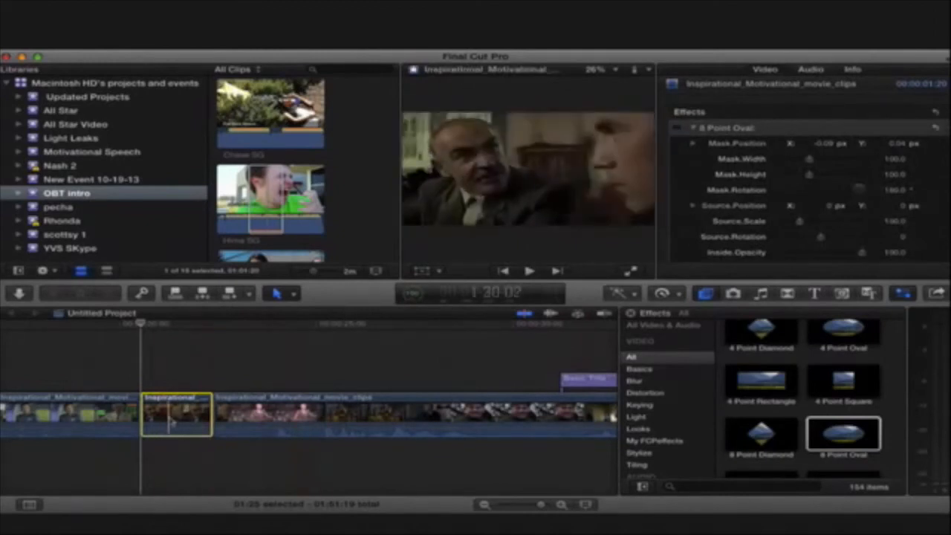
- Paste a copy of the segment at its end instead of inside it, and stack that copy directly above the original
key("super+v")
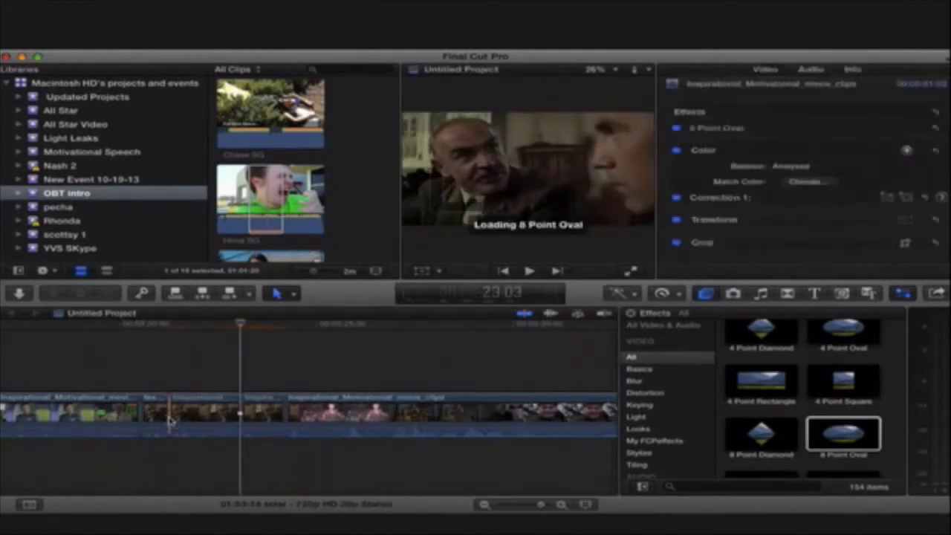
key("super+z")
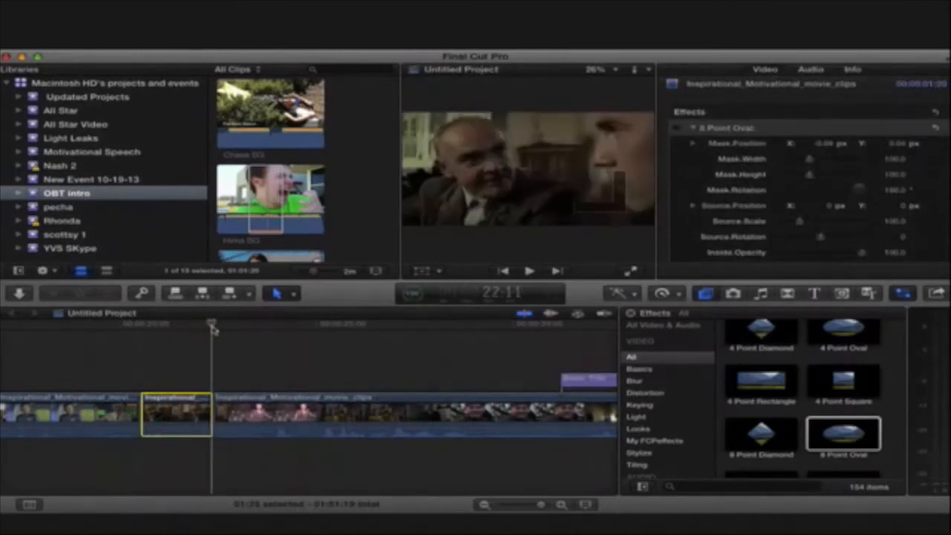
key("super+v")
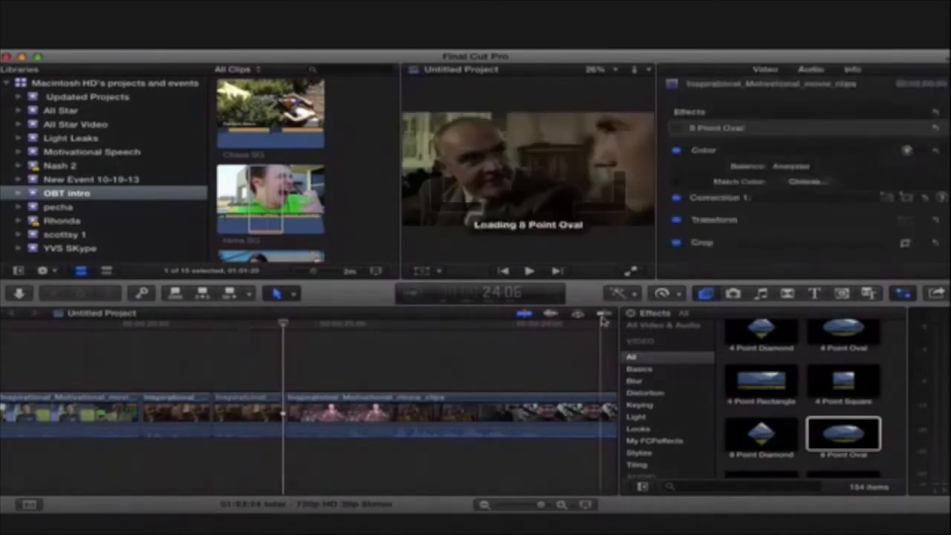
left_click_drag(245, 413, 169, 369)
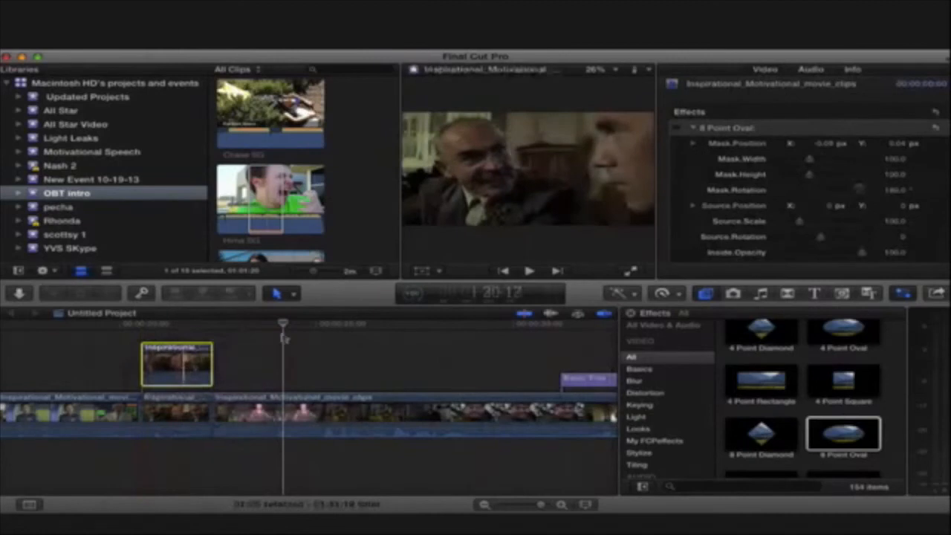
- Crop the upper copy at 21:02 so that only the left half with the bearded man remains
left_click_drag(284, 324, 160, 338)
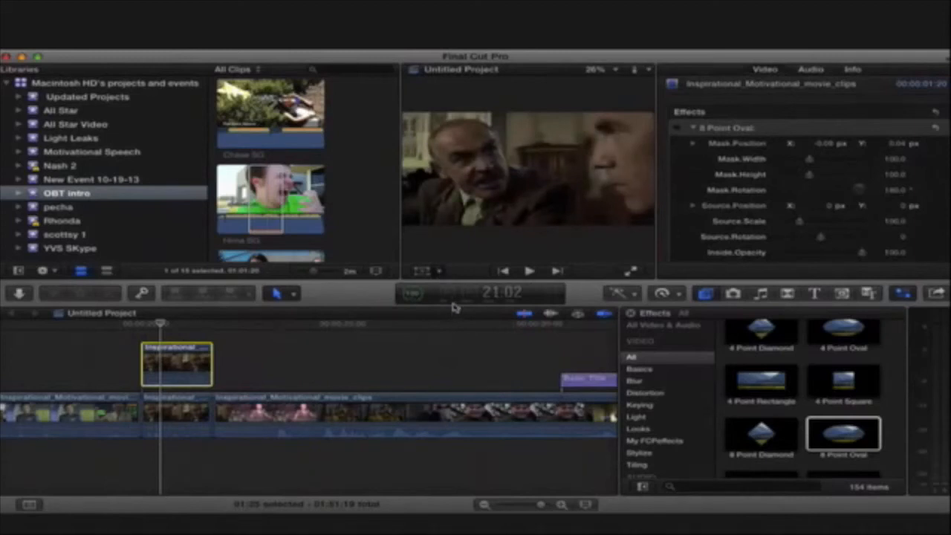
left_click(422, 271)
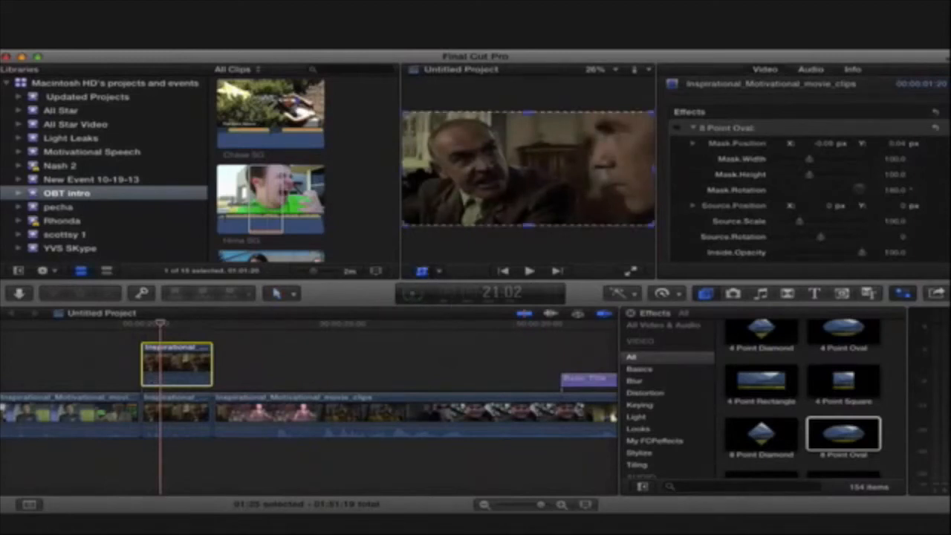
left_click_drag(652, 170, 529, 170)
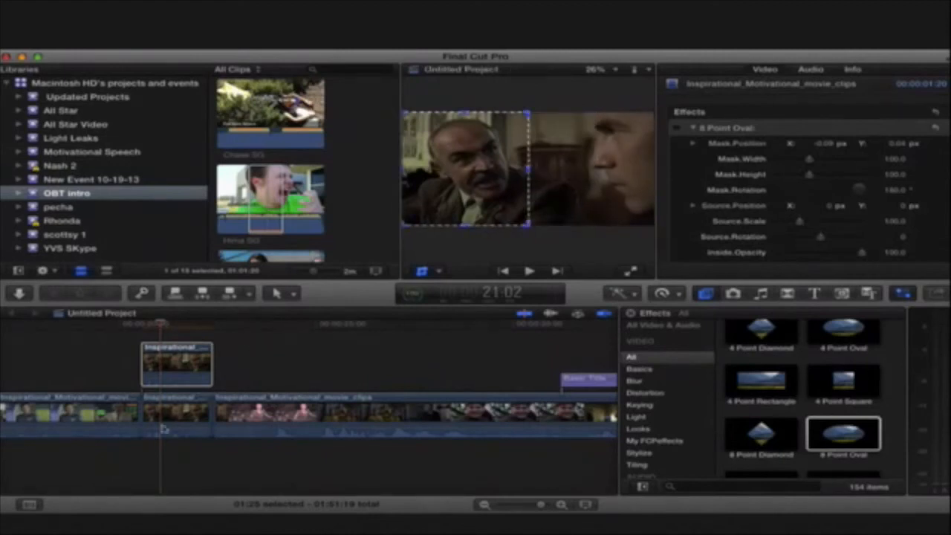
- Crop the original segment below so that only the right half with the young man remains
left_click(167, 419)
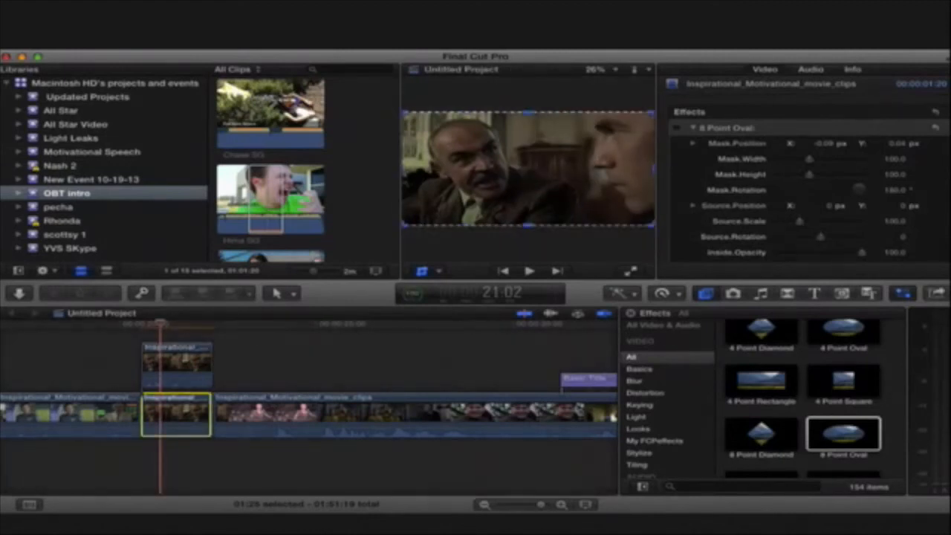
left_click_drag(404, 171, 537, 167)
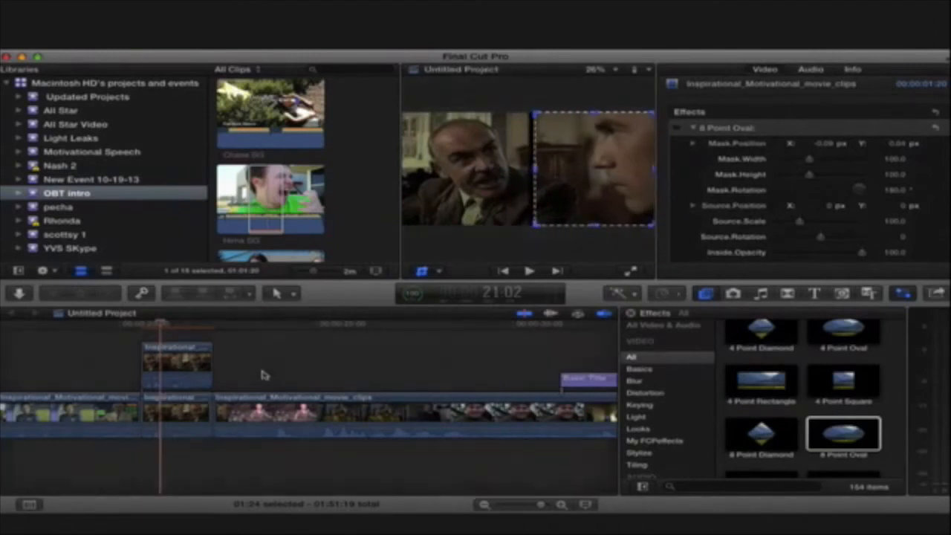
left_click(263, 376)
- Play the stacked, cropped shot from 20:17 to 21:04 and collapse the 8 Point Oval settings
left_click(139, 332)
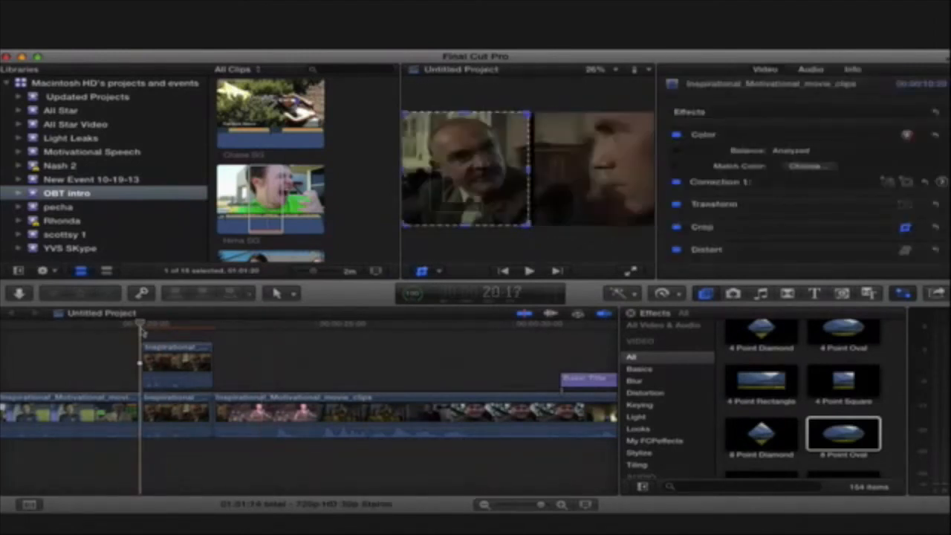
key("space")
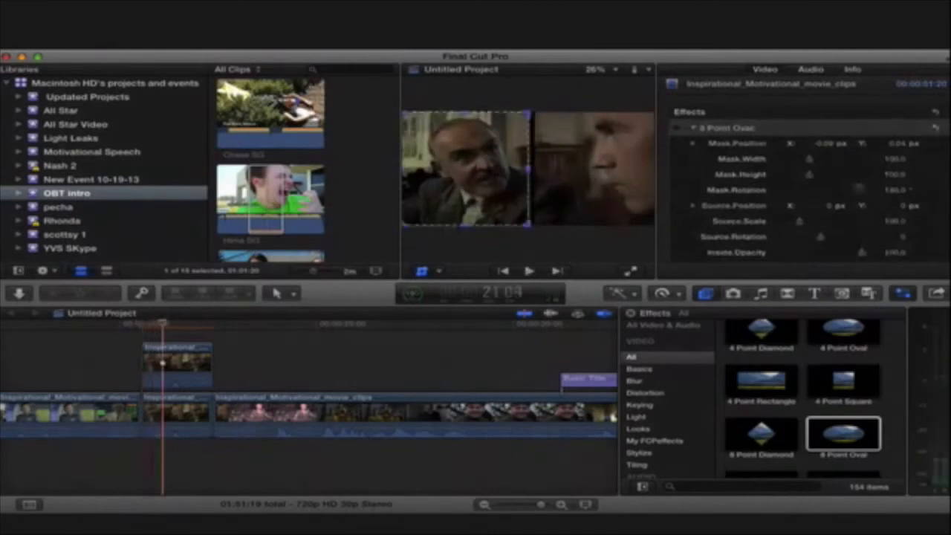
left_click(693, 130)
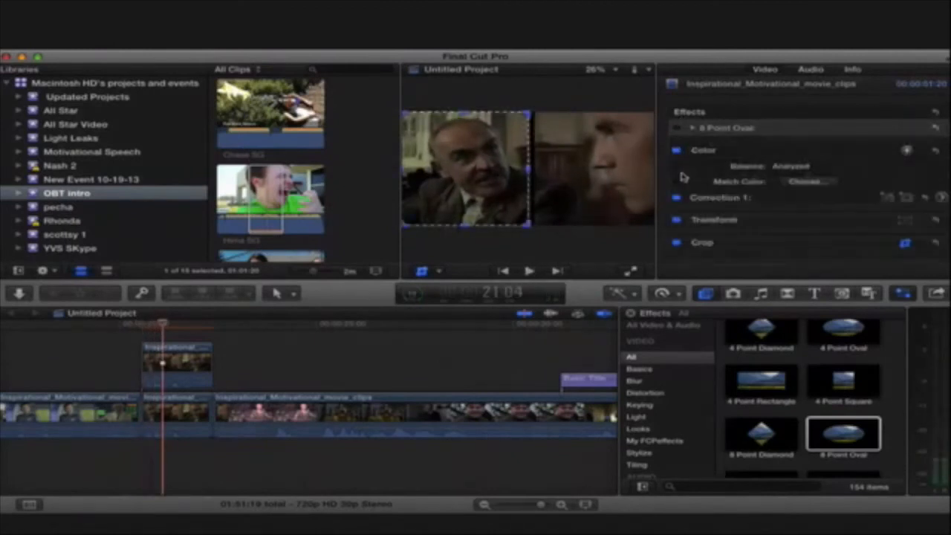
- Tint the right half of the stacked shot strongly green by shifting the global color of the original lower segment's Correction 1
left_click(925, 199)
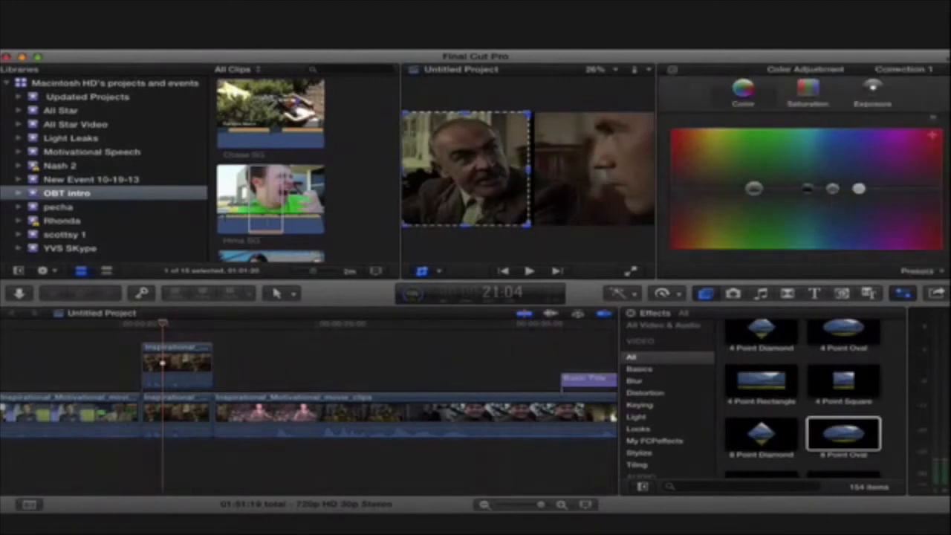
left_click(587, 174)
left_click_drag(754, 187, 747, 161)
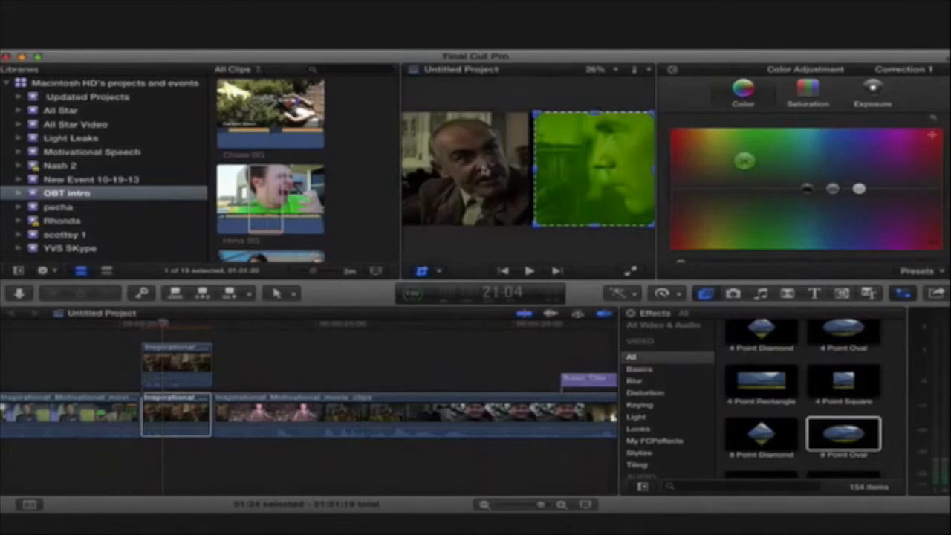
- On the upper copy with the bearded man, shift the highlights' color away from blue-purple and raise the highlight exposure slightly
left_click(485, 171)
left_click_drag(856, 188, 875, 210)
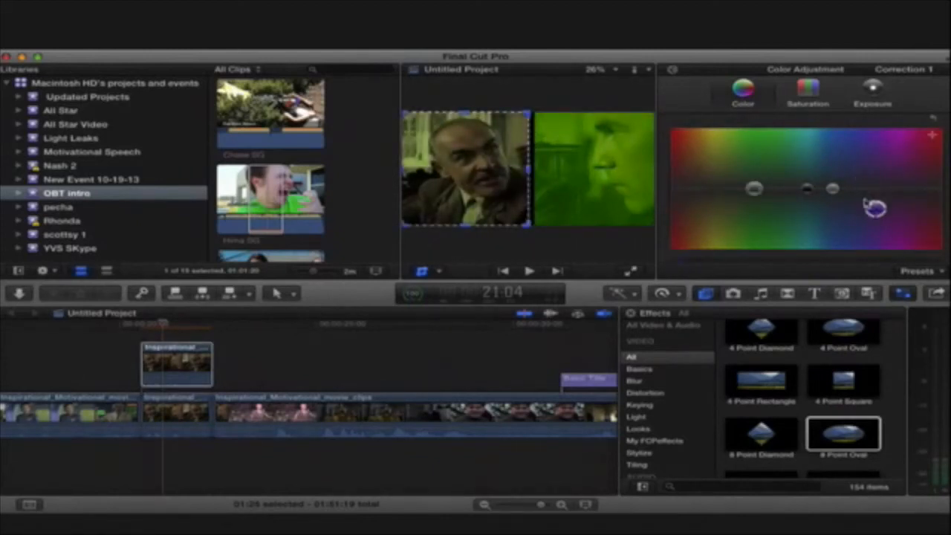
left_click(871, 91)
mouse_move(744, 189)
left_mouse_down()
mouse_move(743, 201)
mouse_move(742, 185)
left_mouse_up()
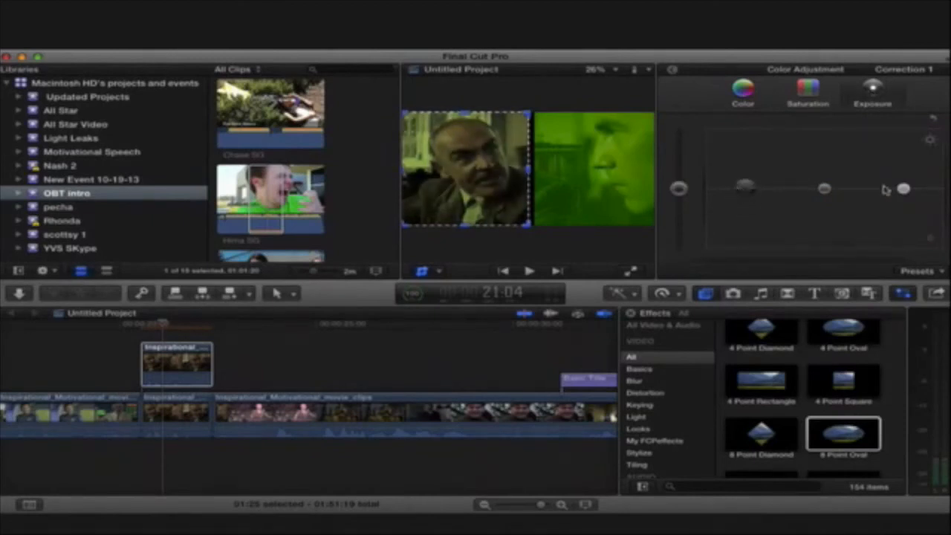
left_click_drag(902, 189, 902, 175)
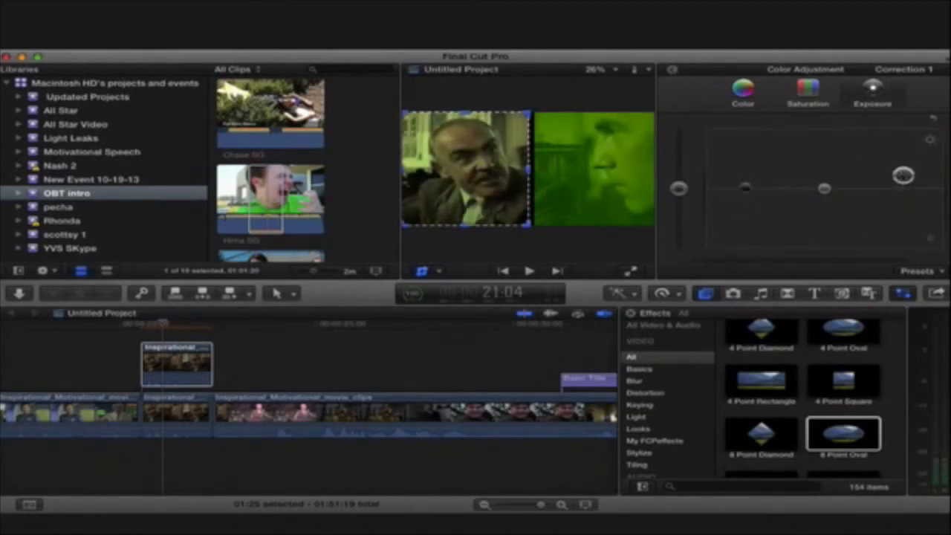
- Play the two-tone split shot from just before its start up to 22:12 to check both treatments
left_click(122, 333)
key("space")
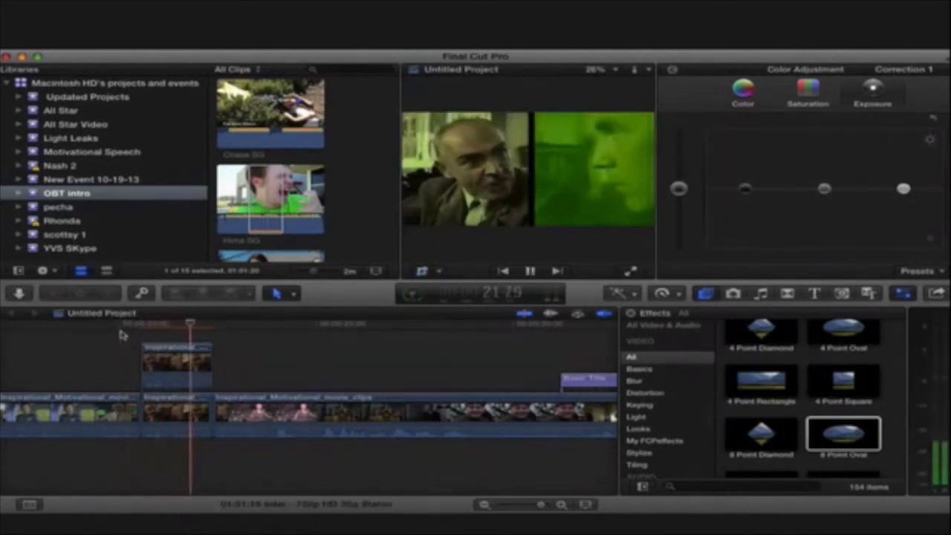
key("space")
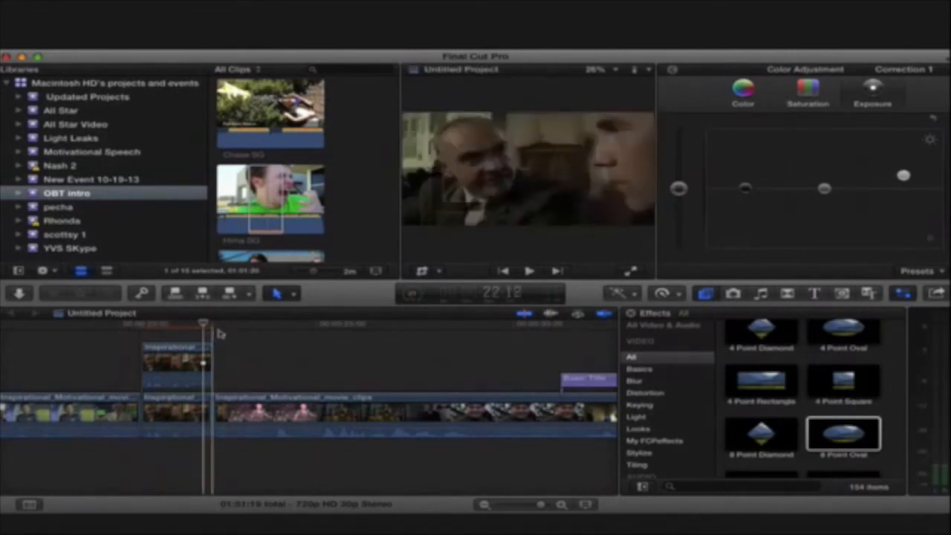
key("space")
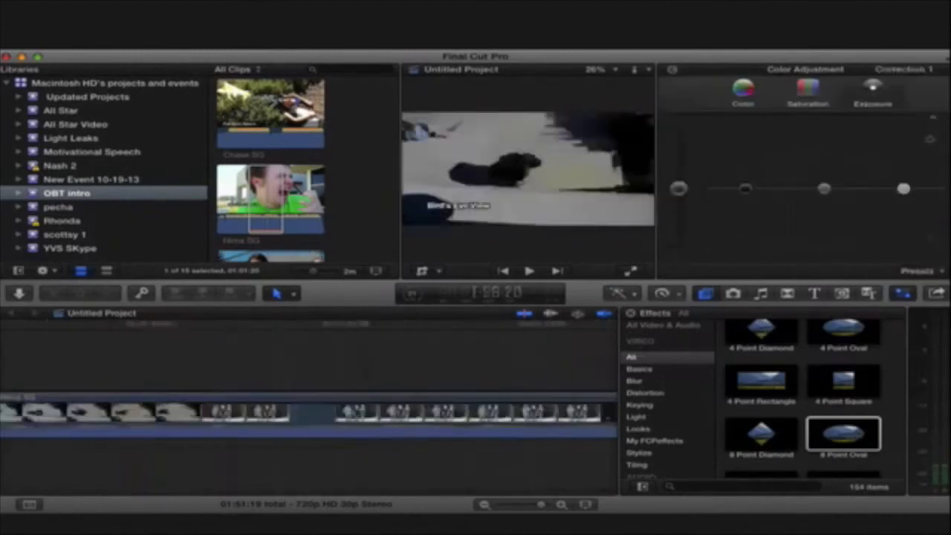
- Add a color mask to Correction 1 of the long-haired man's clip at 11:10, sampling the pale blue background
scroll(34, 369, "left", 10)
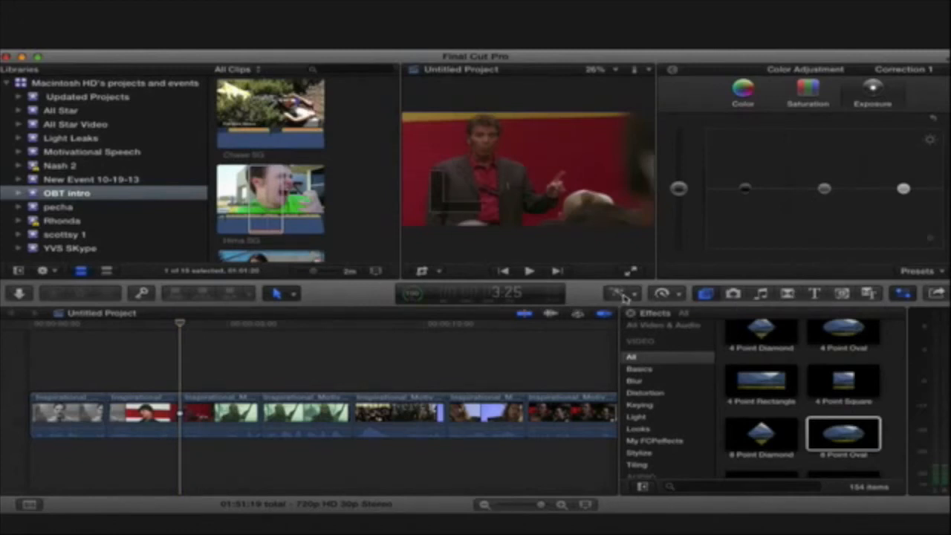
left_click_drag(178, 322, 446, 300)
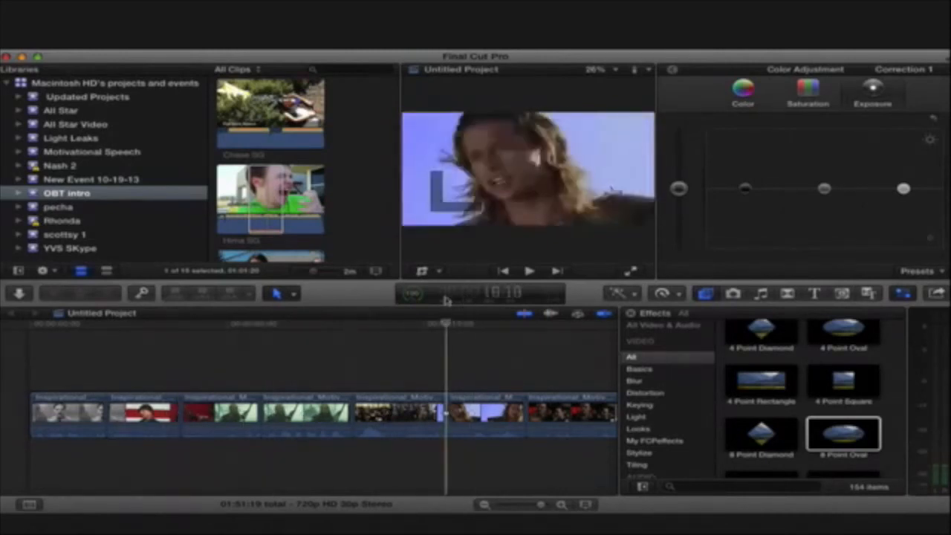
left_click(671, 70)
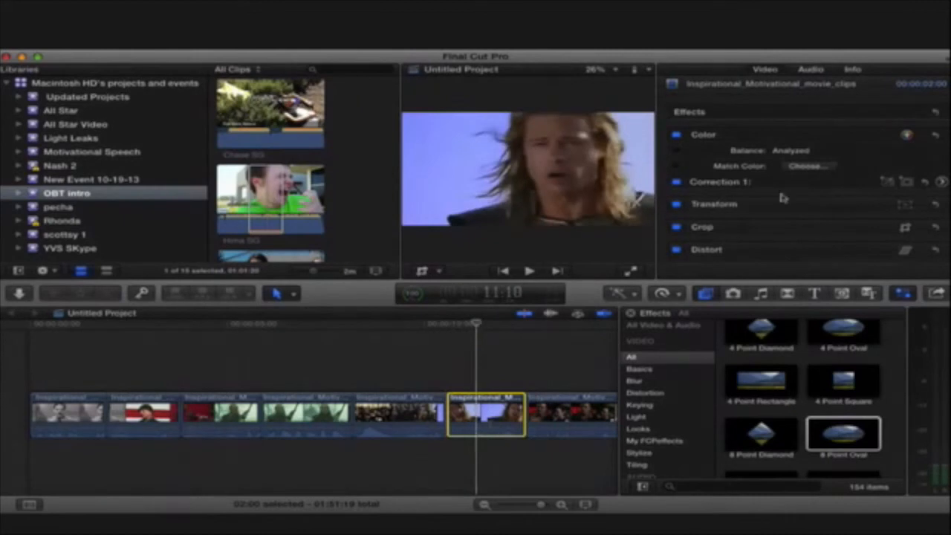
left_click(823, 182)
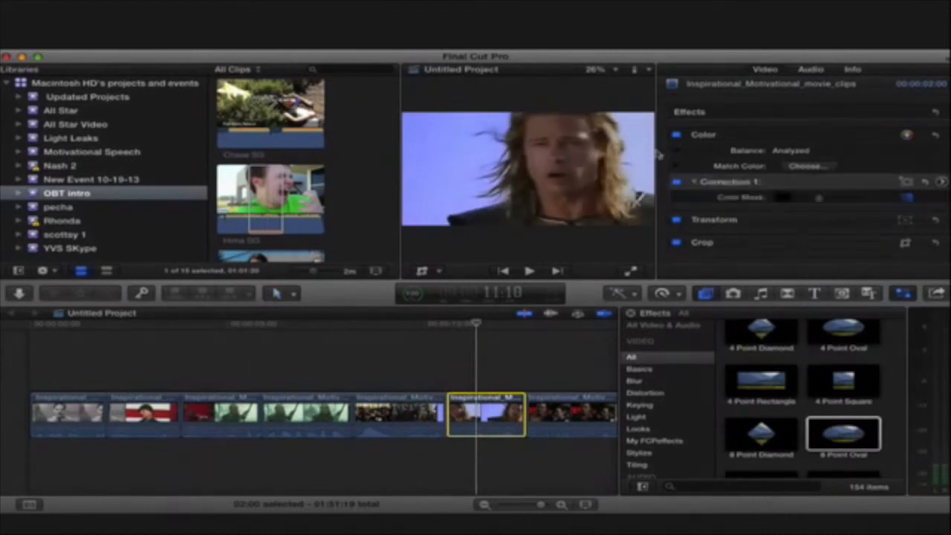
left_click_drag(638, 136, 645, 136)
left_click_drag(452, 158, 488, 149)
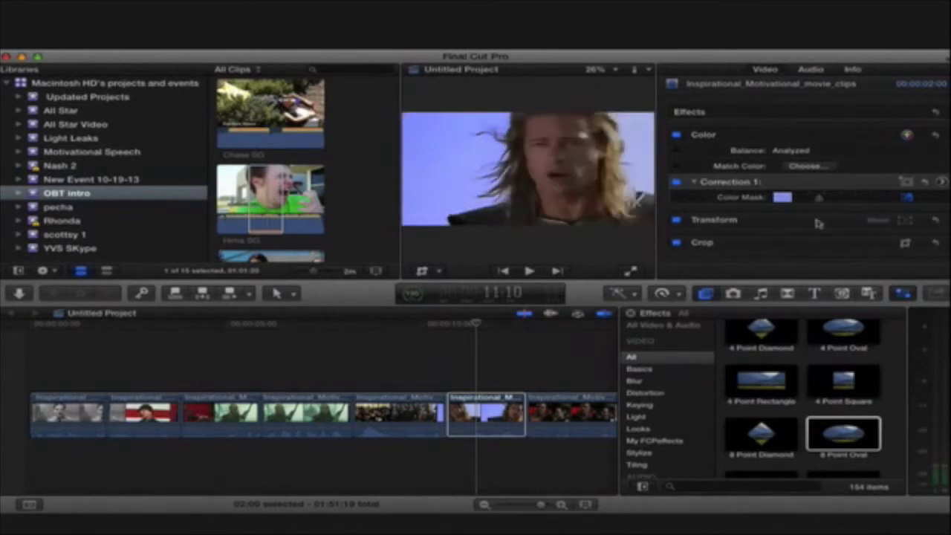
- Turn the masked background a deeper, saturated blue by adjusting the global, highlight and shadow colors inside the color mask
left_click(942, 183)
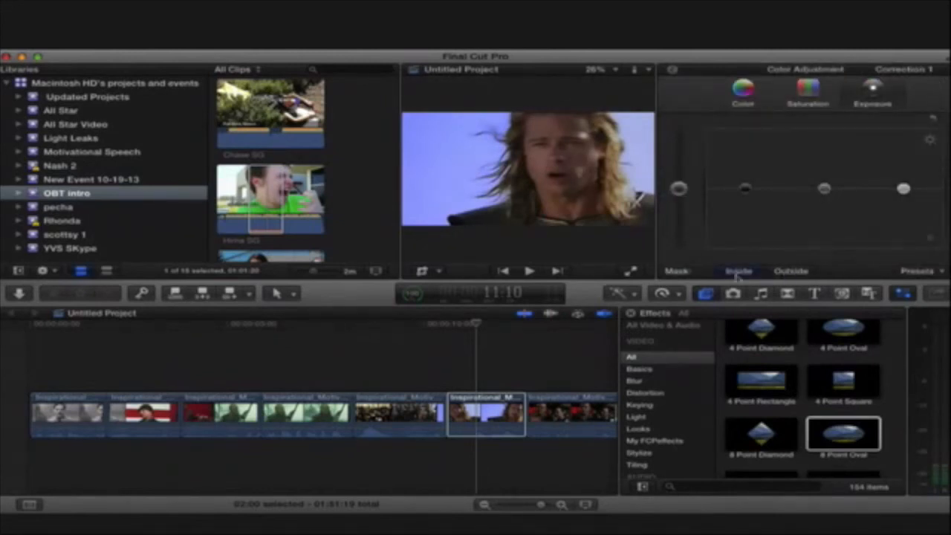
left_click(802, 99)
left_click(744, 92)
left_click_drag(754, 195, 757, 241)
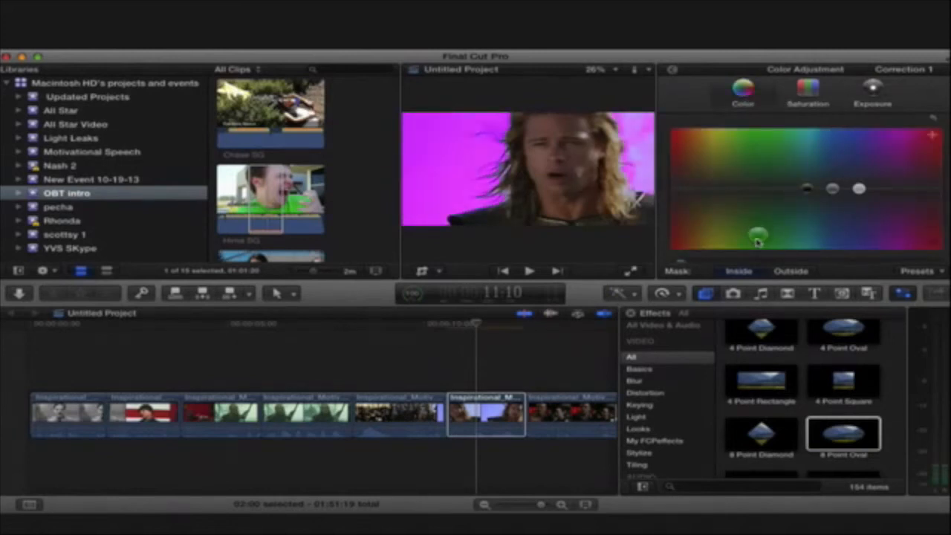
left_click(860, 190)
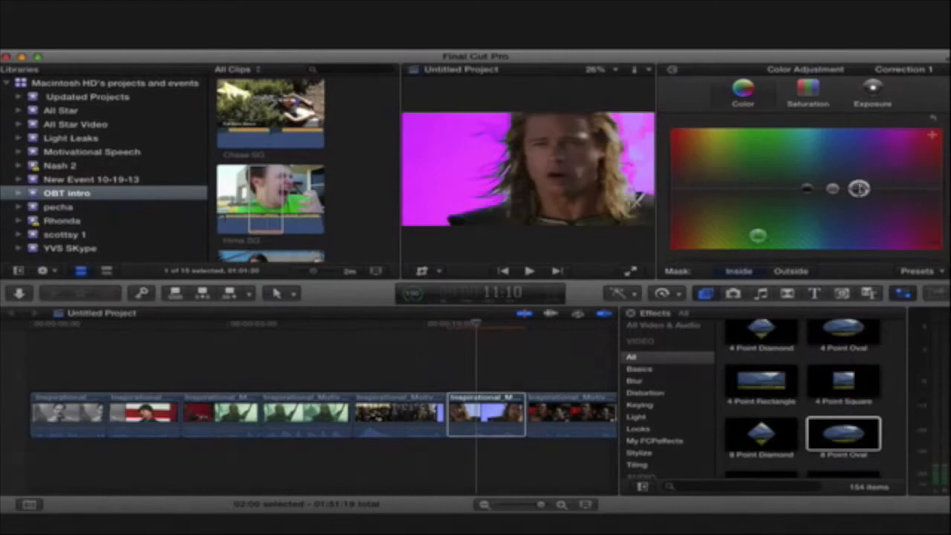
left_click_drag(865, 160, 863, 161)
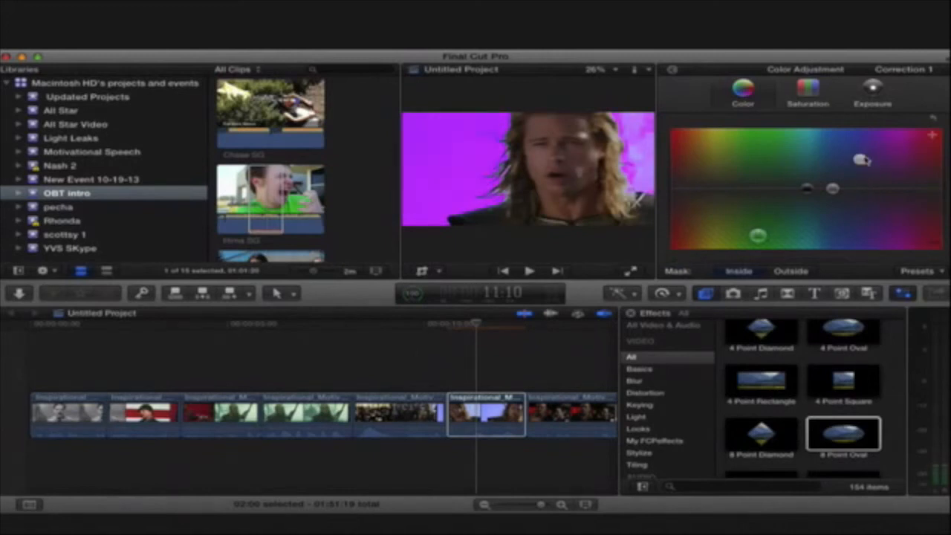
left_click_drag(808, 189, 788, 160)
left_click_drag(757, 235, 730, 228)
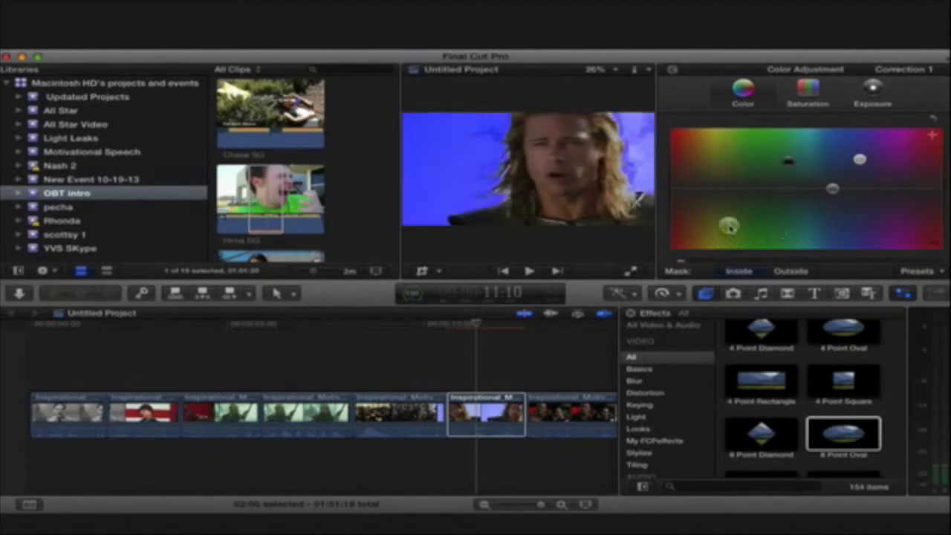
- Add a shape mask to the same correction and fit its oval around the long-haired man's face
left_click(673, 70)
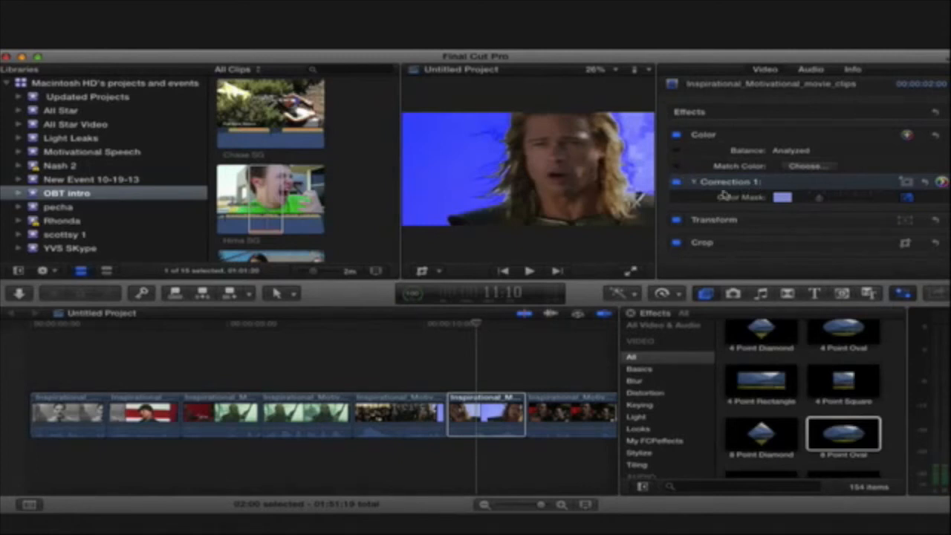
left_click(906, 182)
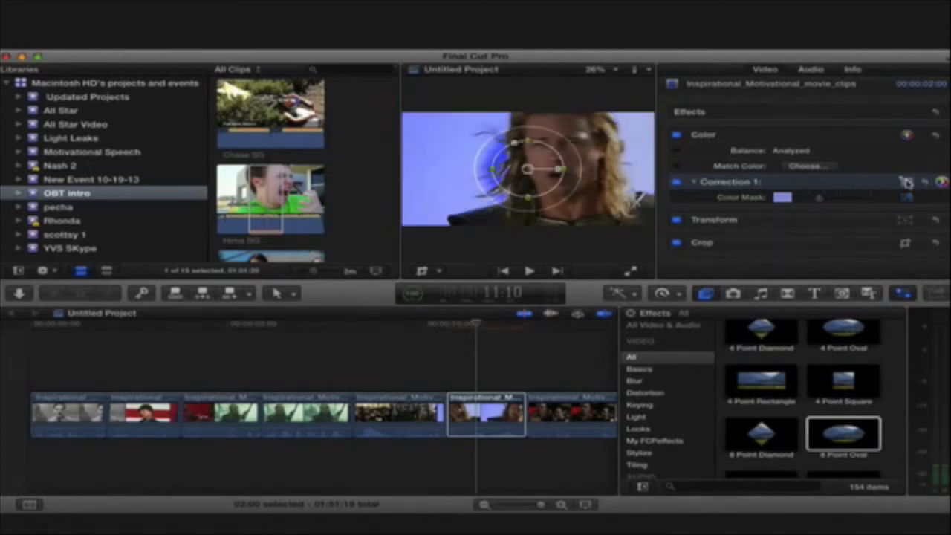
left_click_drag(529, 173, 593, 159)
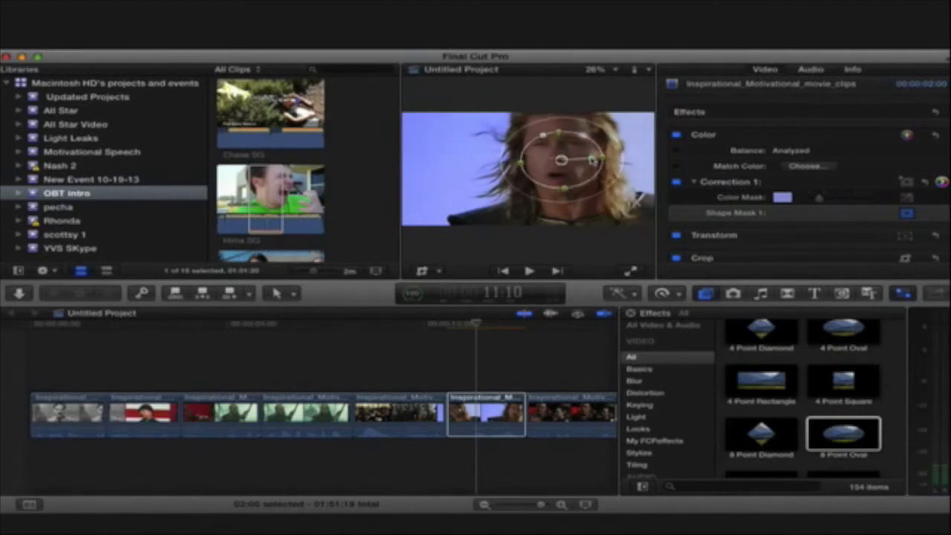
- Inside the mask, raise the highlight exposure slightly, lower the shadows and raise the midtones
left_click(941, 184)
left_click(873, 95)
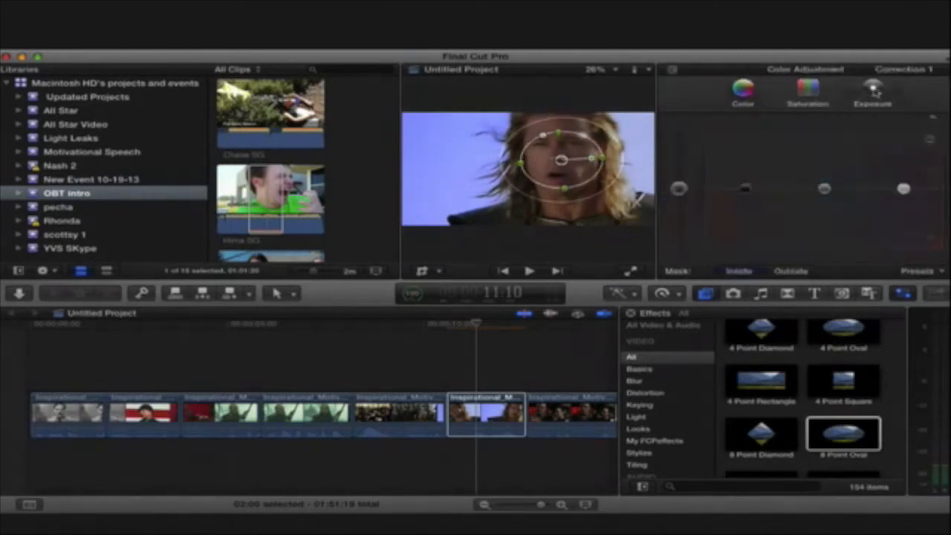
left_click_drag(902, 189, 902, 176)
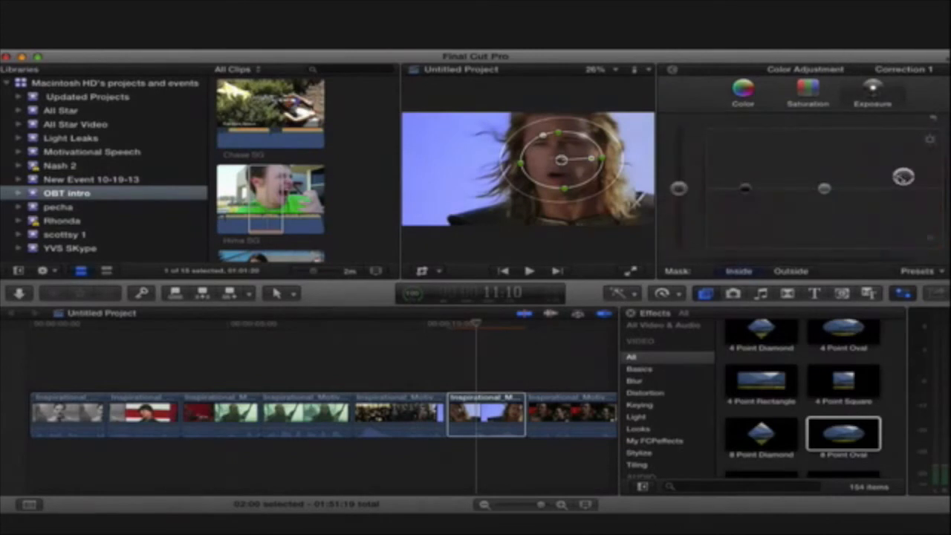
left_click_drag(739, 191, 745, 226)
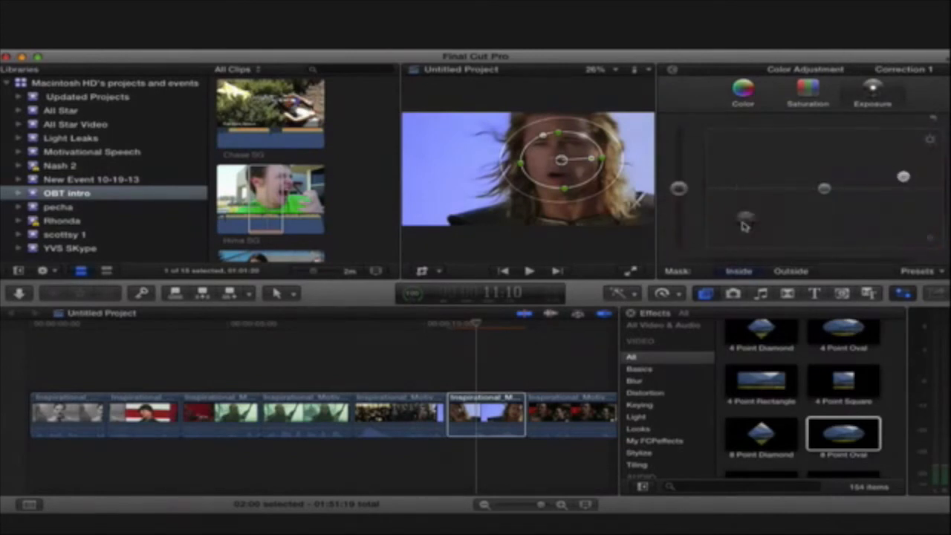
left_click_drag(825, 190, 827, 166)
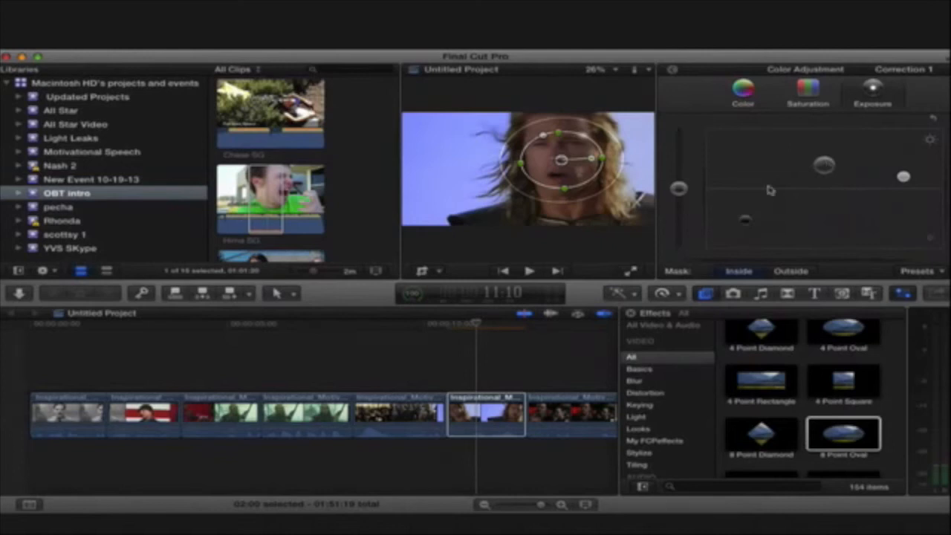
- Place a Basic Title above the fourth clip, the woman holding a pole, and trim it to that clip's length
left_click_drag(477, 327, 298, 349)
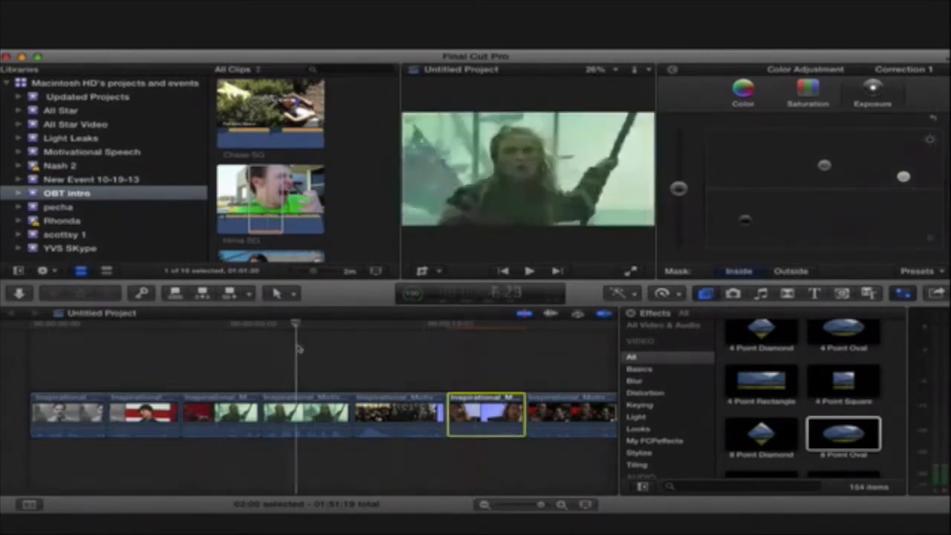
left_click(269, 416)
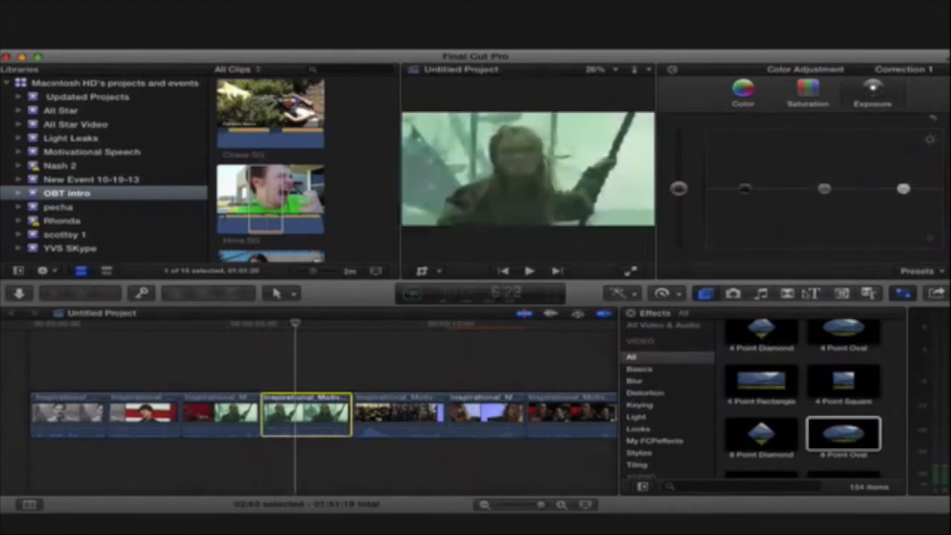
left_click(814, 295)
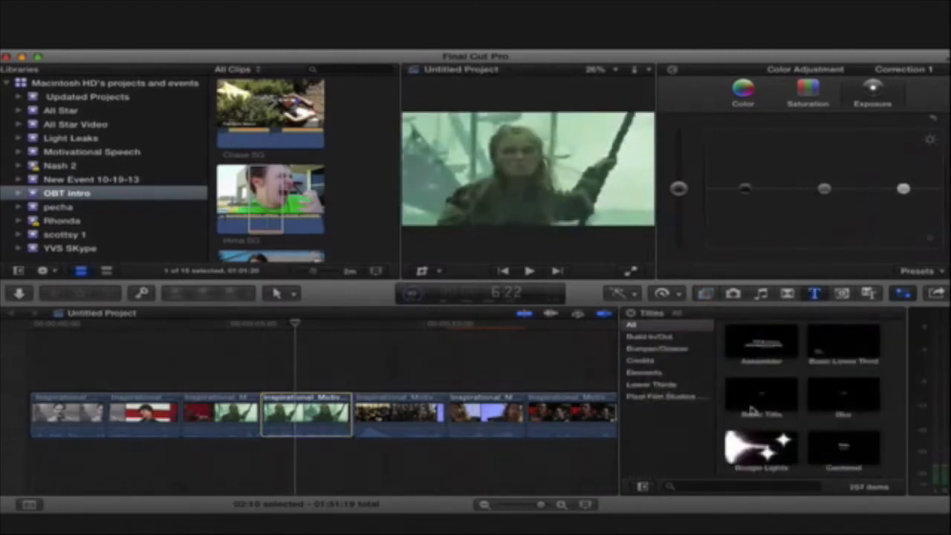
left_click_drag(751, 408, 268, 387)
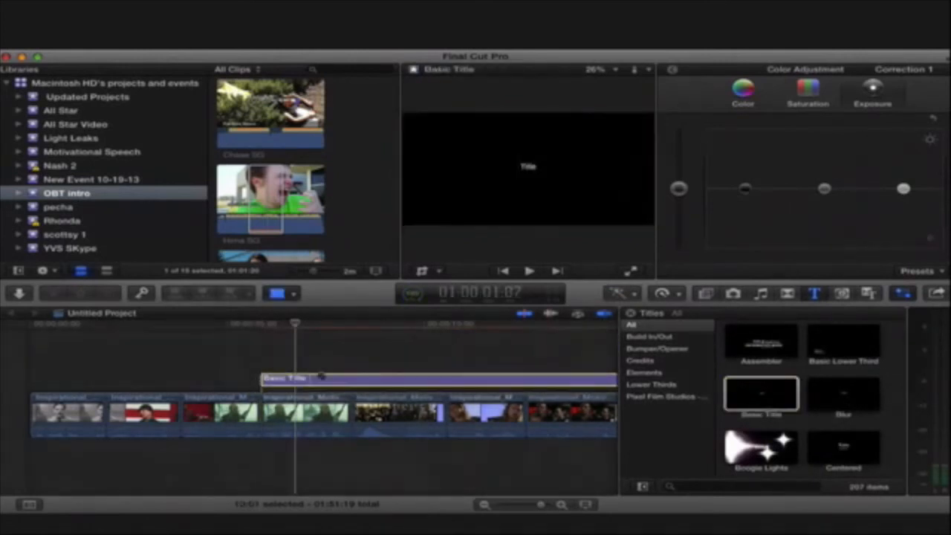
key("a")
left_click(397, 384)
key("Delete")
left_click(310, 382)
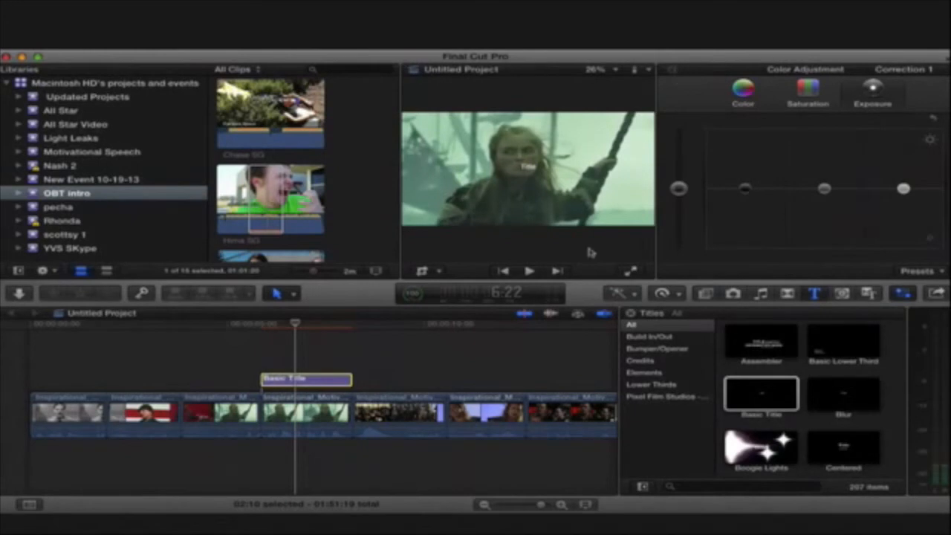
- Replace the Basic Title's placeholder text with the woman's first name, undoing the accidental deletion of the title
left_click(672, 69)
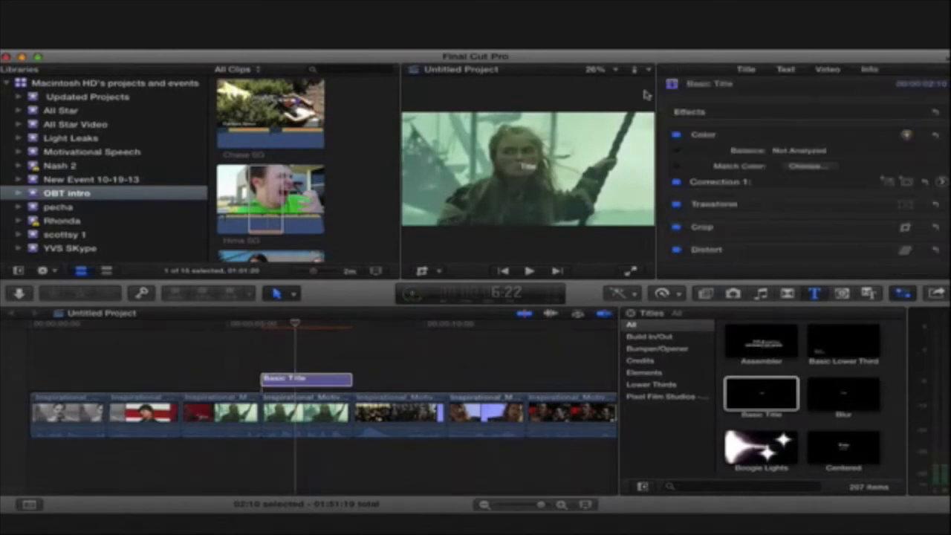
left_click(788, 69)
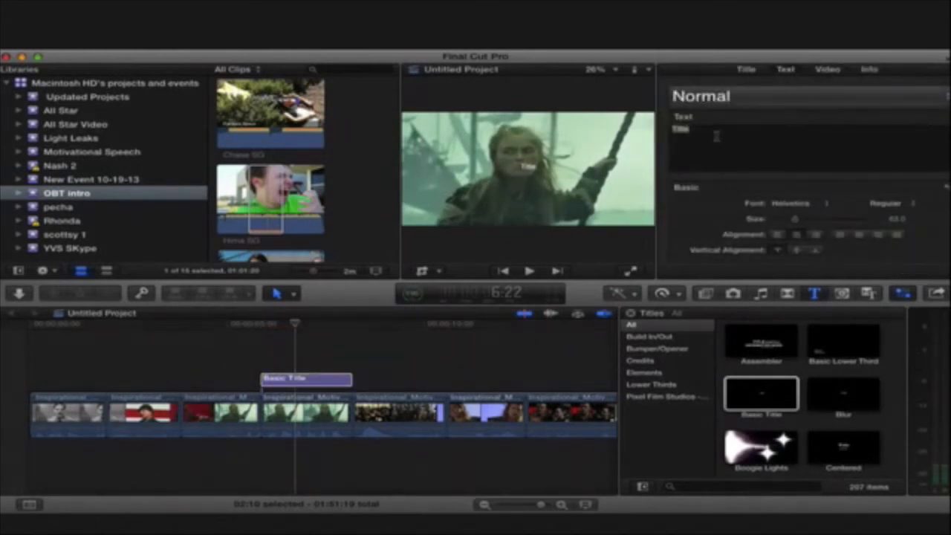
key("Delete")
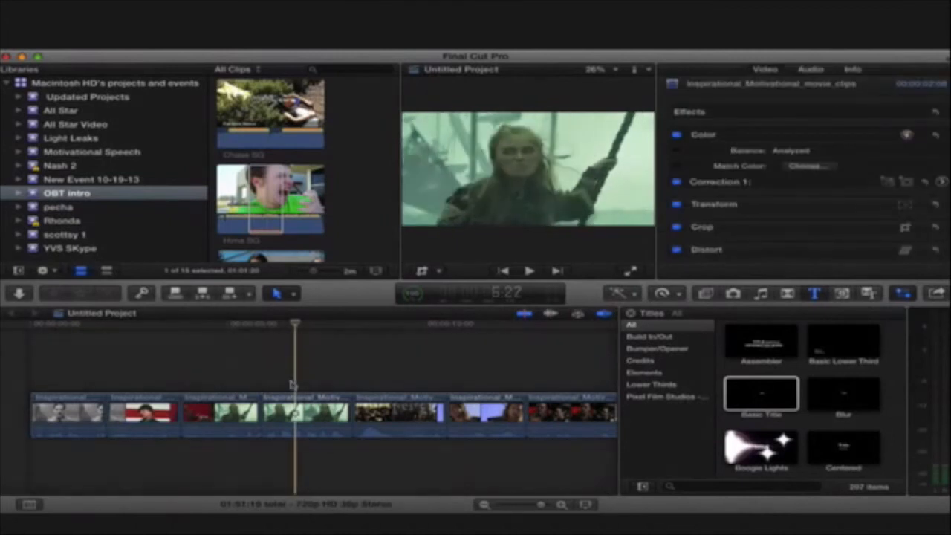
key("super+z")
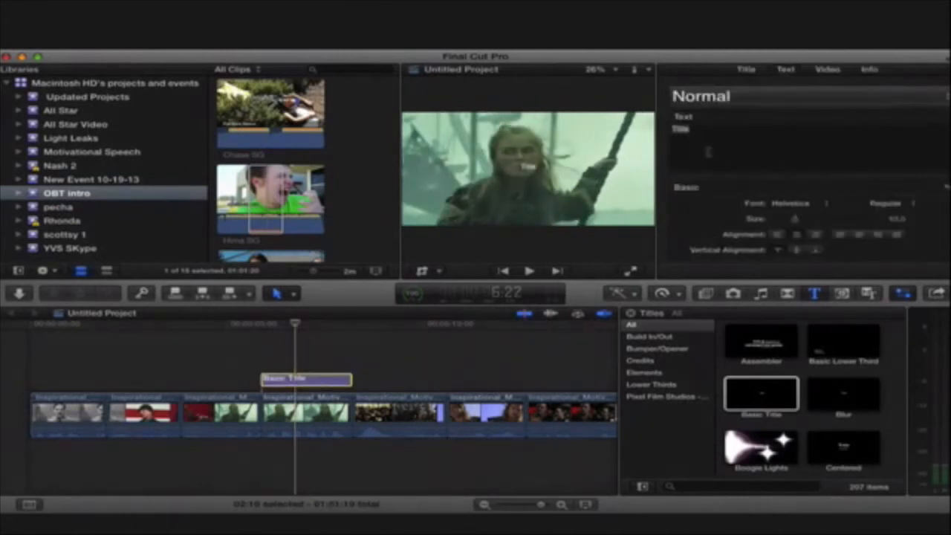
type("Th")
key("BackSpace")
key("BackSpace")
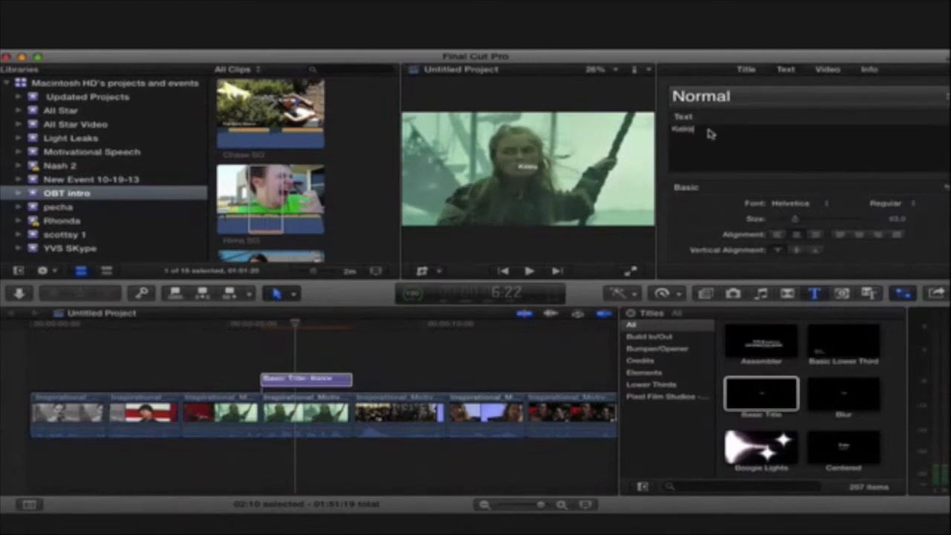
- Apply the 80s text style to the title at size 274 and position it below the woman's face
left_click(741, 144)
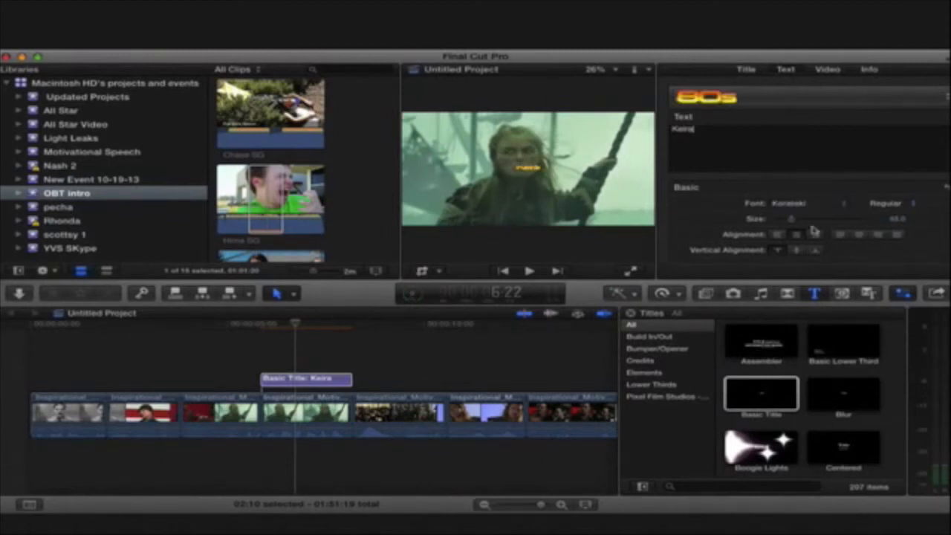
left_click_drag(794, 221, 858, 222)
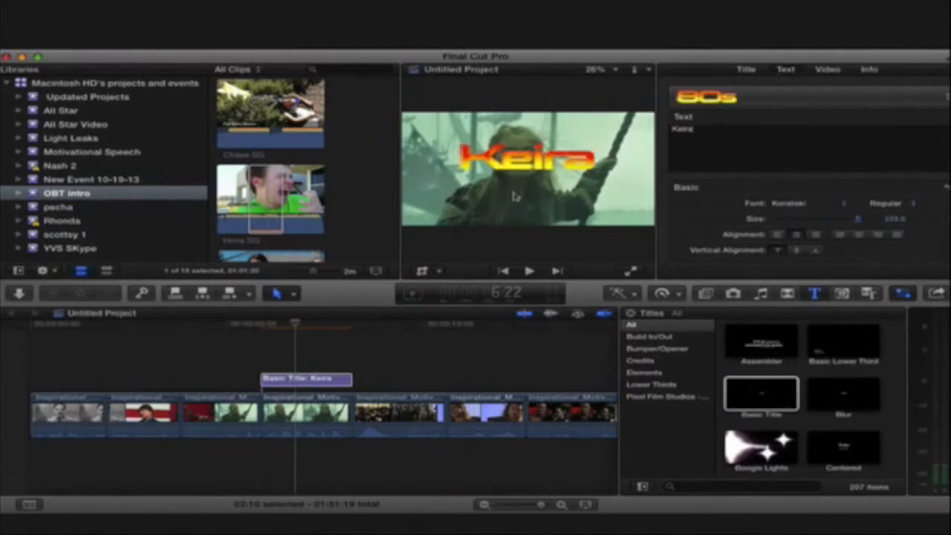
left_click_drag(527, 162, 521, 202)
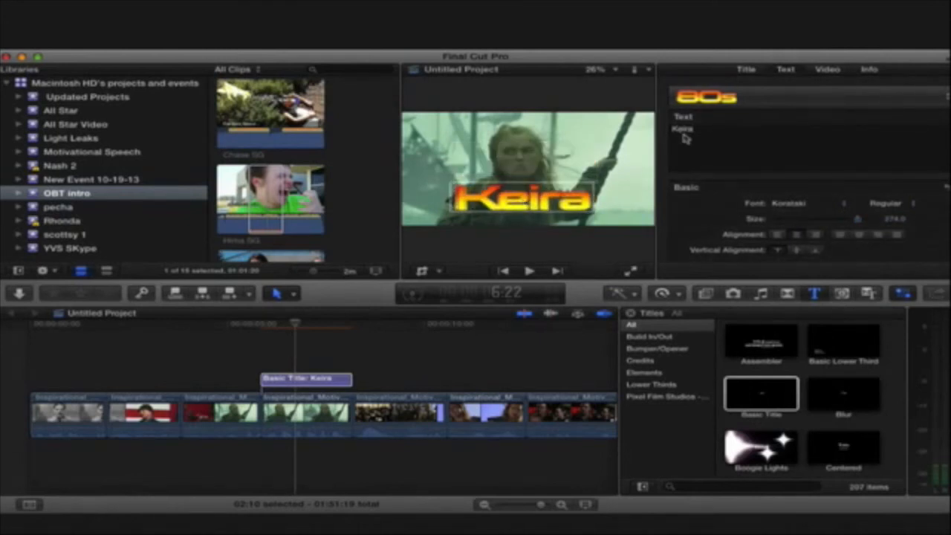
- Correct the spelling of the first name in the title by swapping its second and third letters
key("BackSpace")
key("BackSpace")
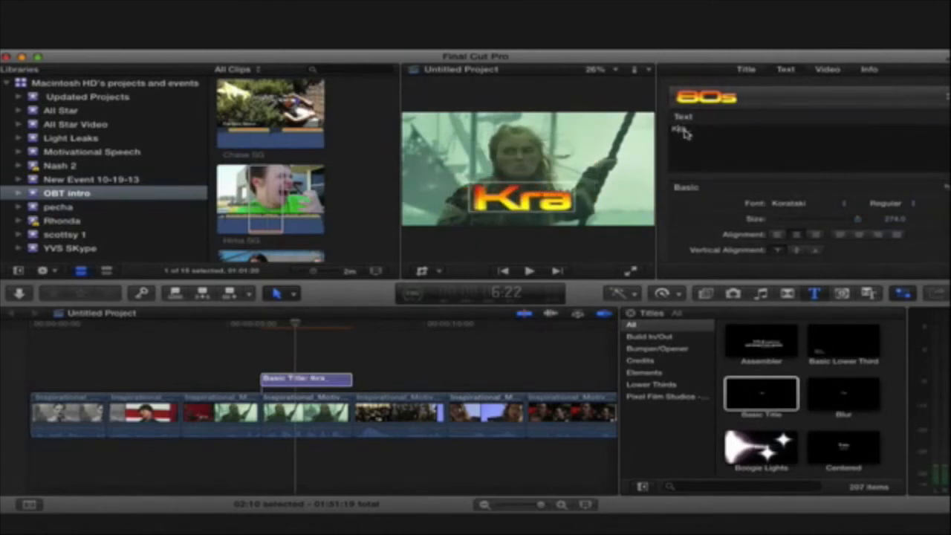
type("ie")
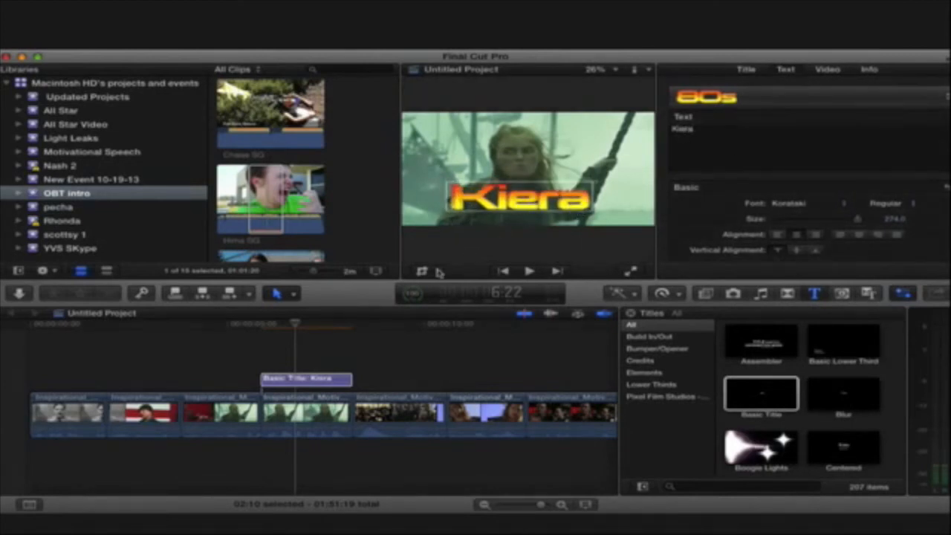
- Distort the title by skewing its upper edge toward the left of the frame
key("shift+t")
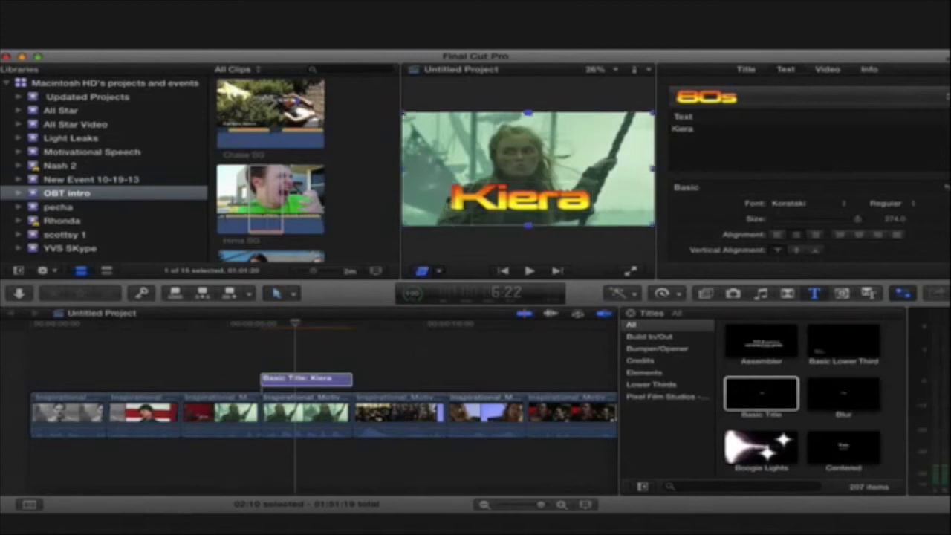
left_click_drag(528, 113, 426, 111)
key("a")
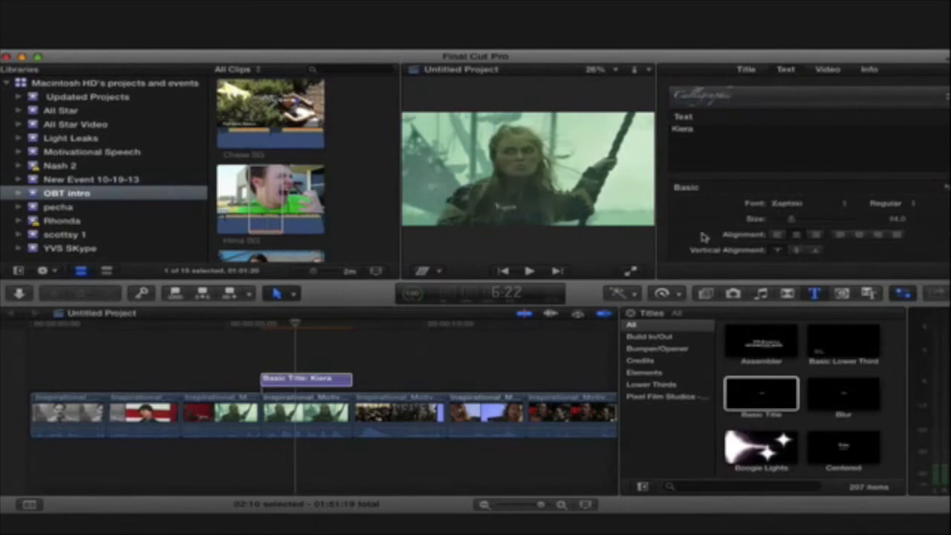
- Restyle the title with the Calligraphic text style in much larger lettering and enable its drop shadow
left_click_drag(791, 223, 940, 223)
scroll(914, 246, "down", 5)
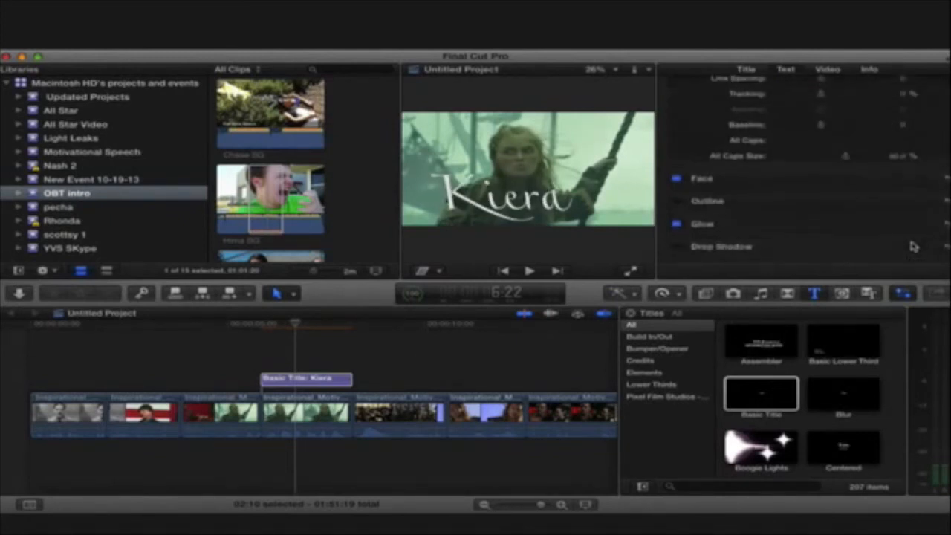
left_click(676, 247)
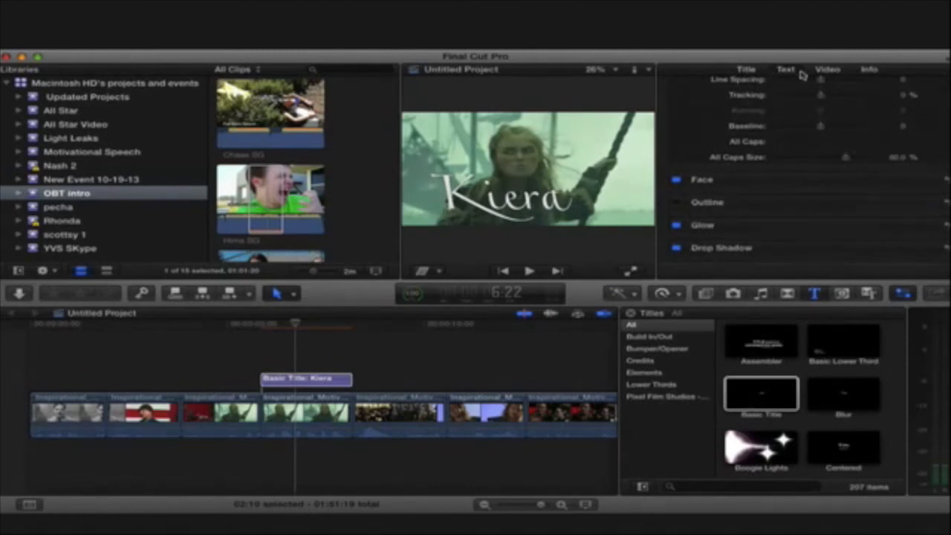
- Lower the title's opacity so the footage shows through the lettering
left_click(826, 69)
scroll(825, 198, "down", 3)
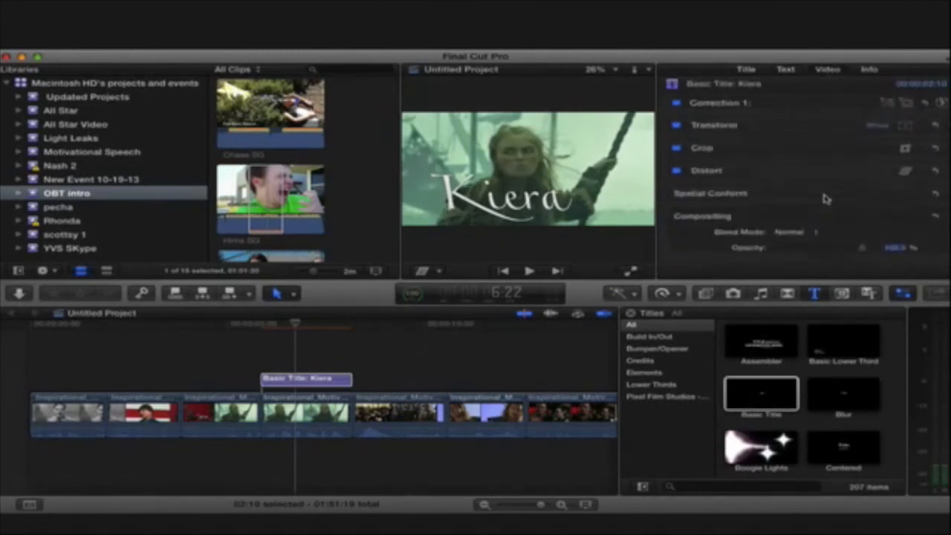
left_click_drag(860, 248, 808, 253)
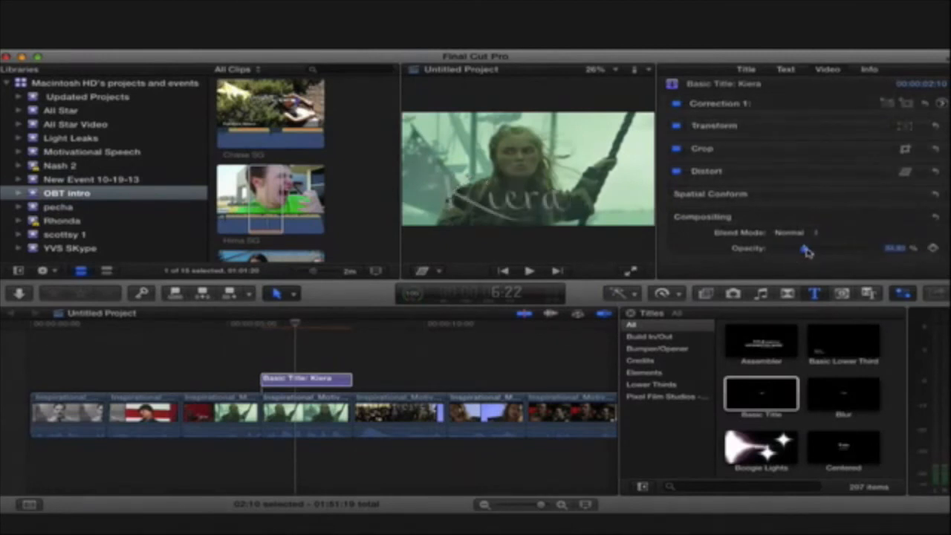
- Set the title's text size to 400
left_click(785, 70)
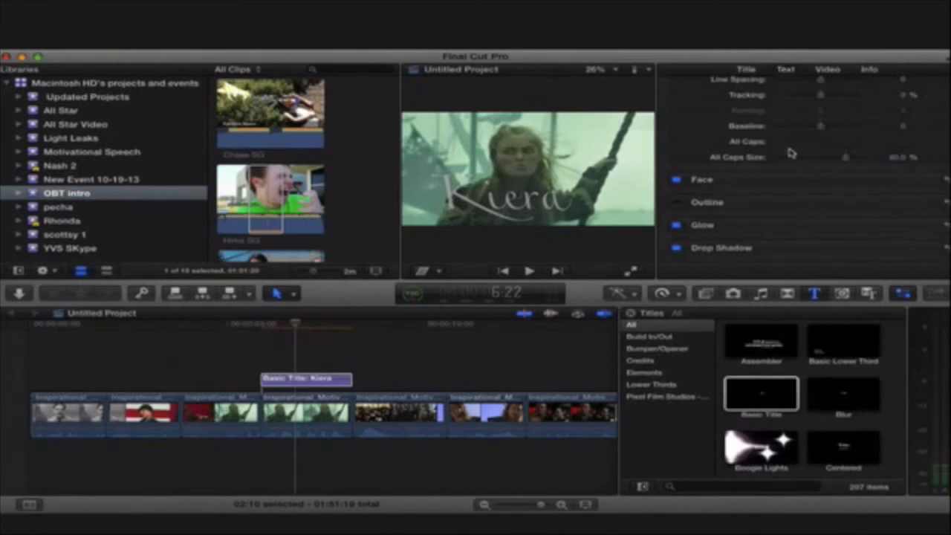
scroll(790, 151, "up", 10)
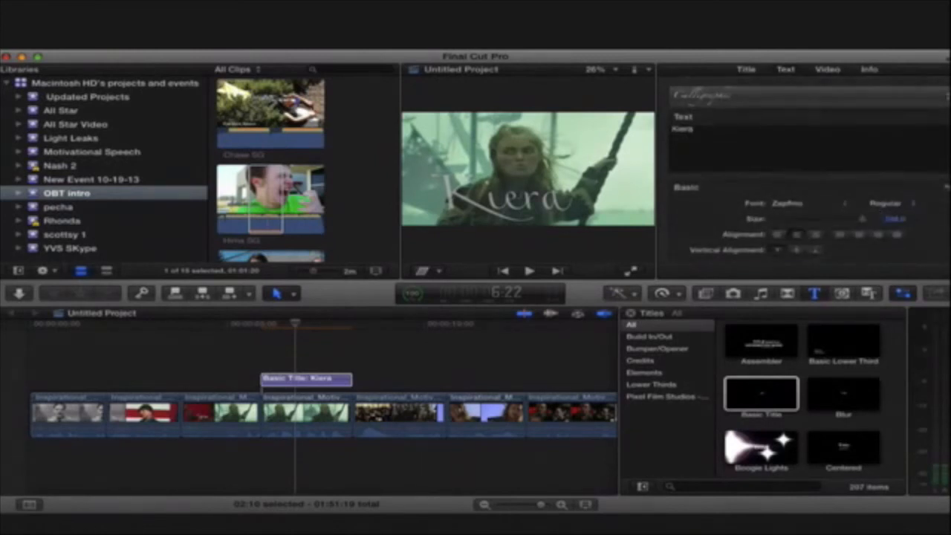
type("400")
key("Return")
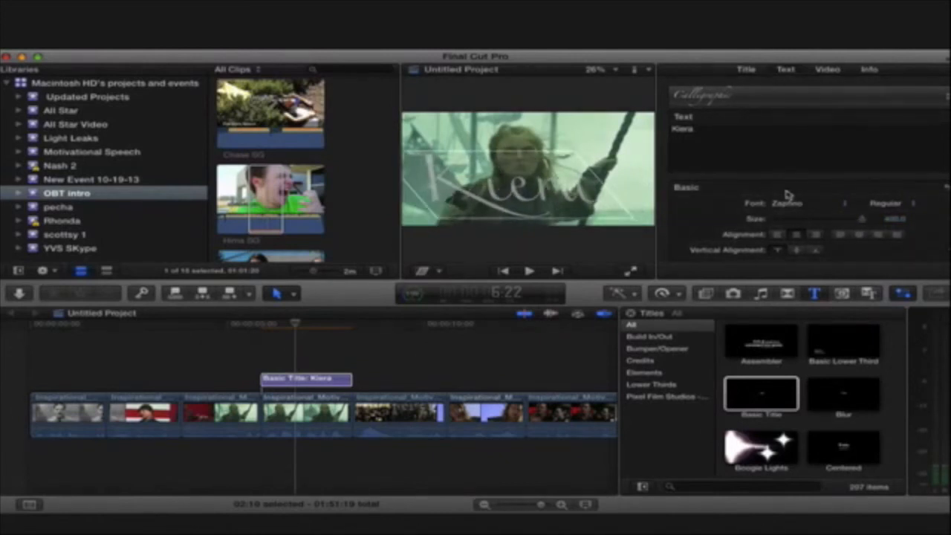
- Raise the title's opacity to about 82 percent in the compositing settings
left_click(746, 69)
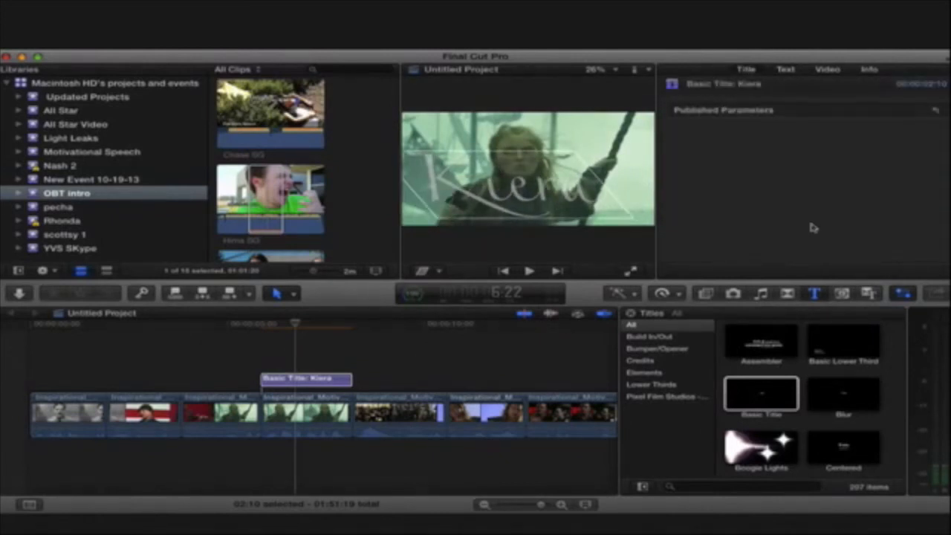
left_click(833, 68)
scroll(805, 246, "down", 1)
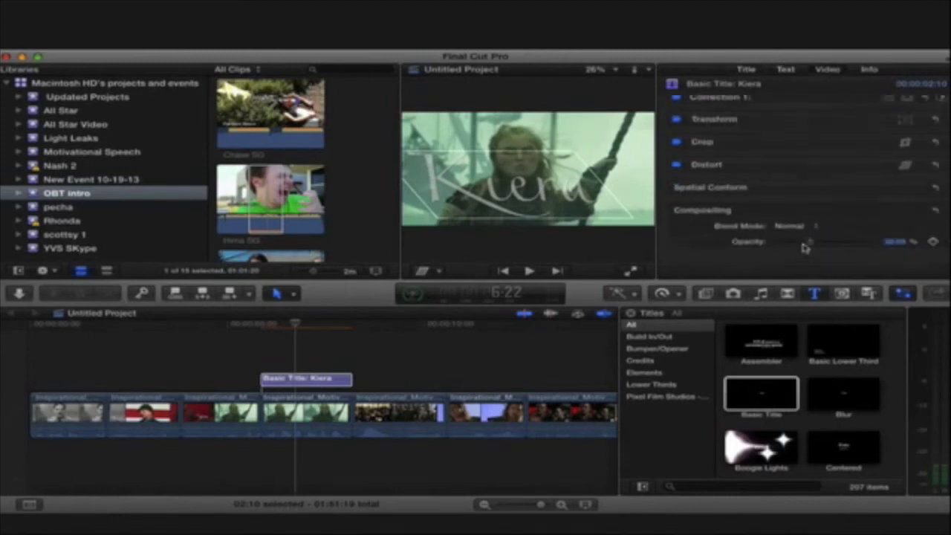
left_click_drag(809, 247, 847, 248)
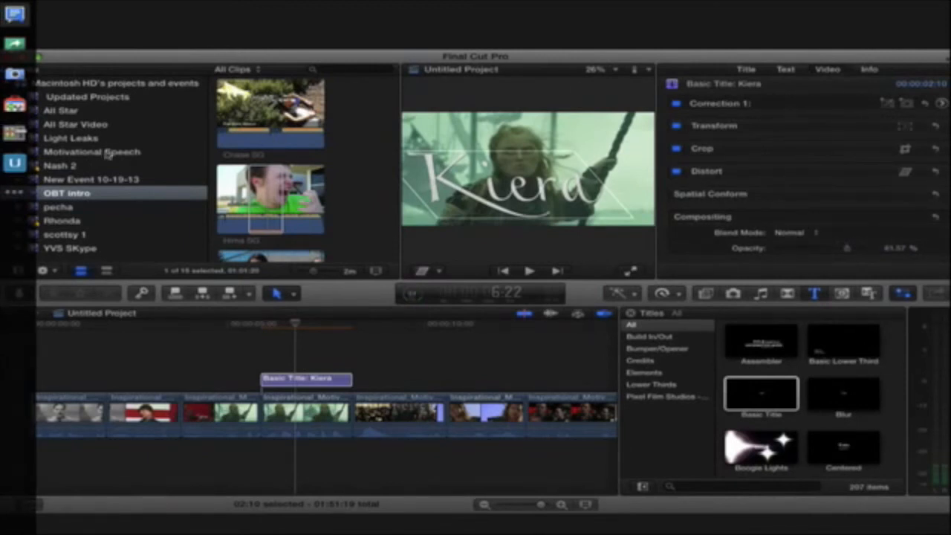
- Mark a range of the Blue - 08 clip from the Light Leaks event and connect it above the title, aligned to the title's start
left_click(70, 140)
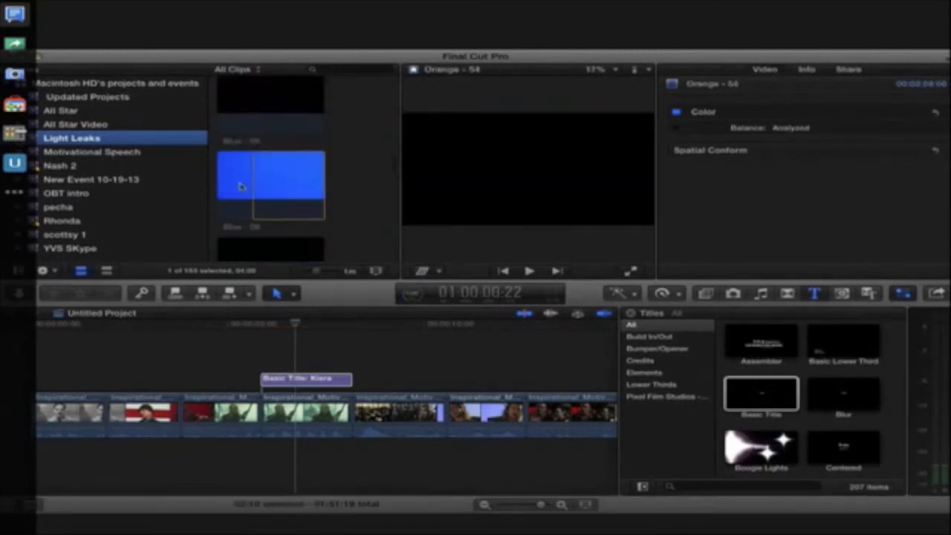
left_click(250, 177)
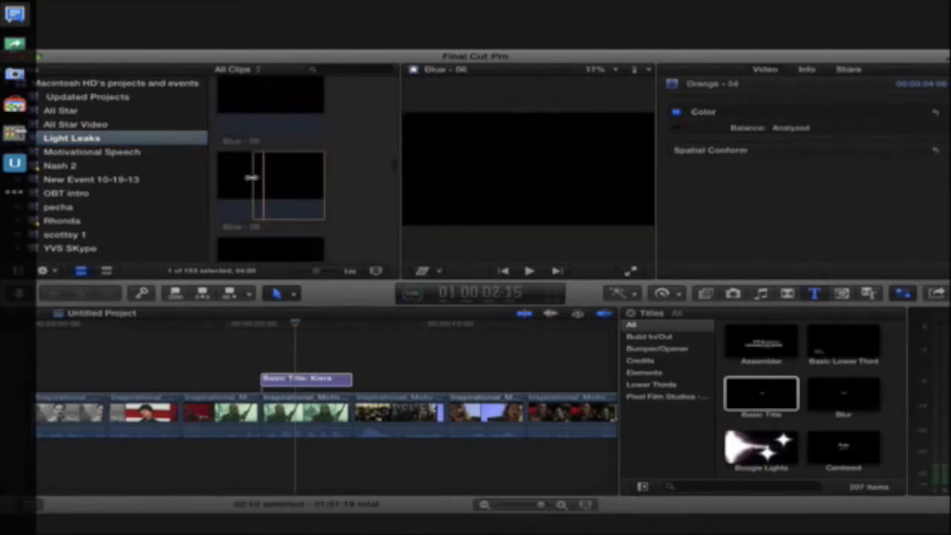
scroll(271, 210, "up", 10)
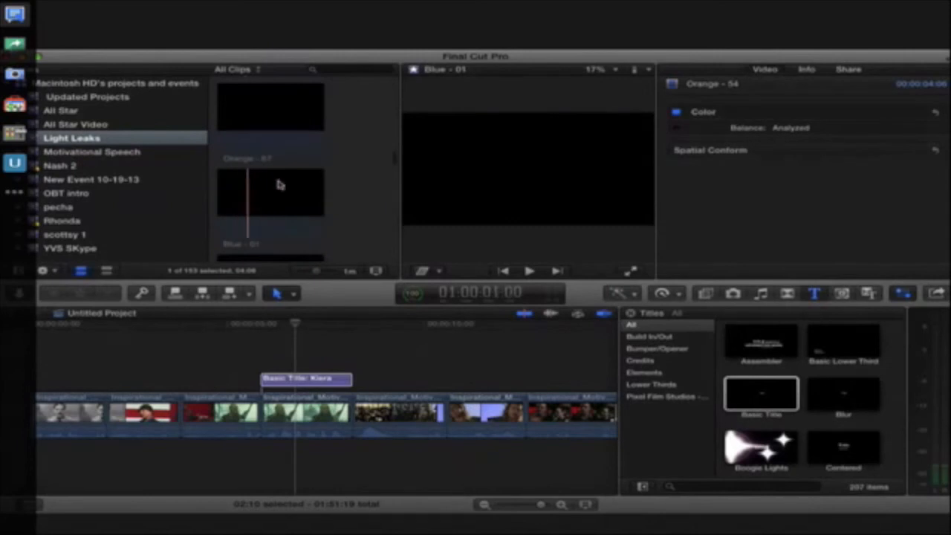
scroll(299, 198, "up", 5)
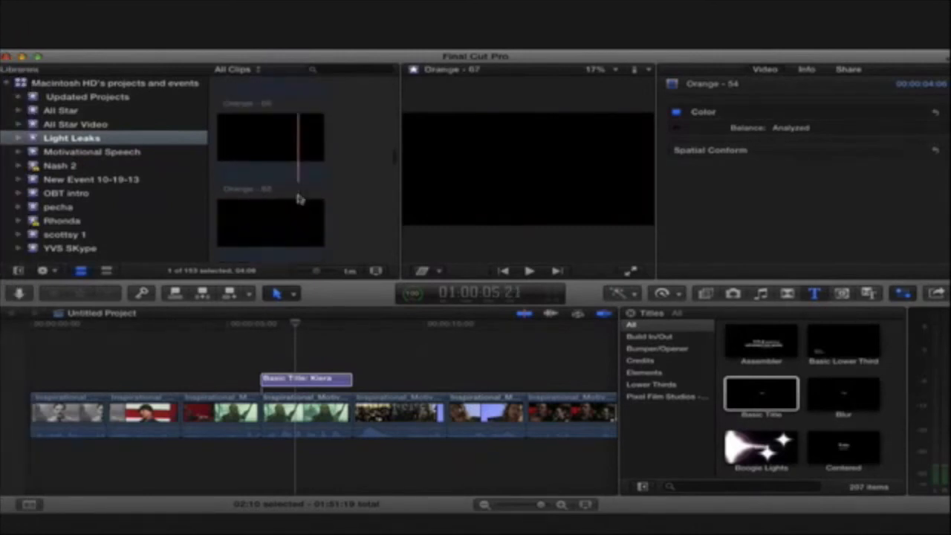
scroll(299, 197, "down", 4)
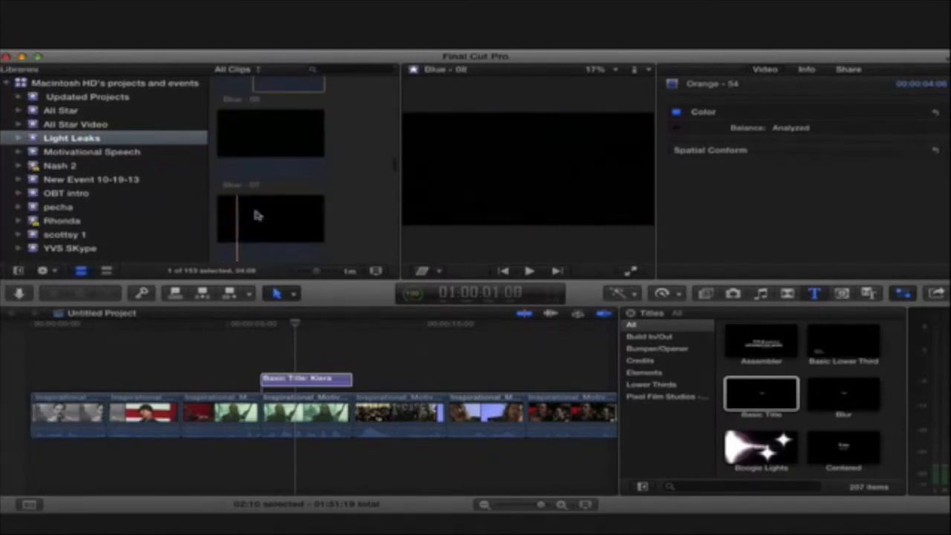
left_click_drag(248, 213, 318, 208)
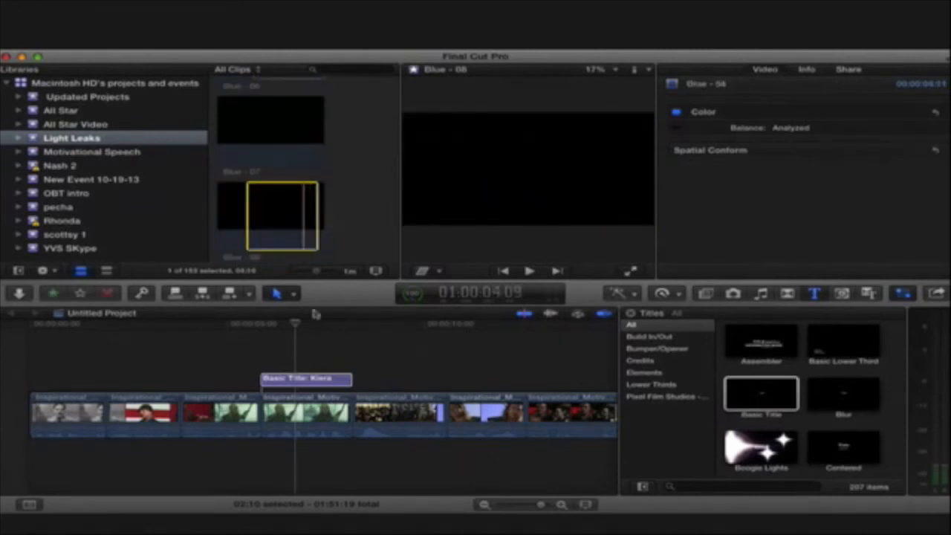
left_click_drag(312, 345, 271, 347)
- Play back the title section with the light leak placed over it
left_click(249, 339)
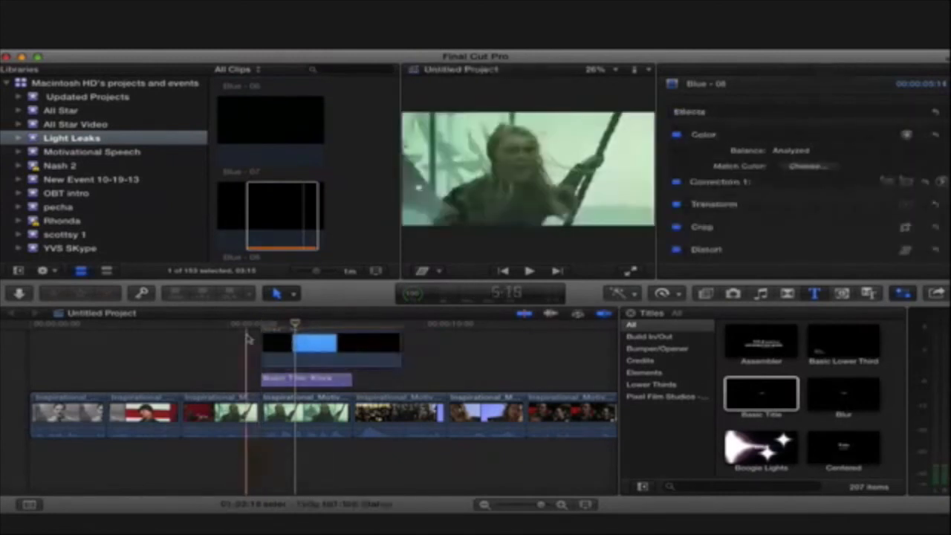
key("space")
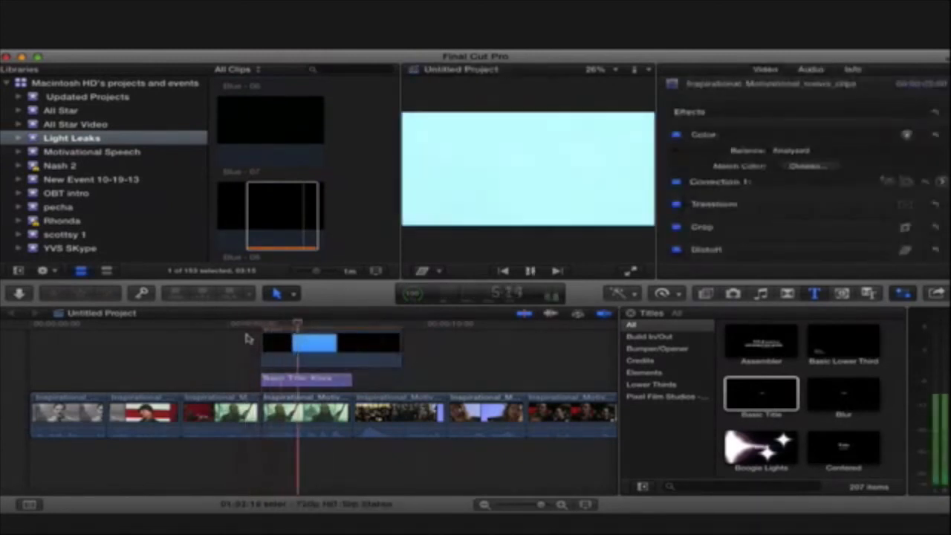
key("space")
- Set the light leak clip's blend mode to Screen and play back the composite over the title
left_click(349, 346)
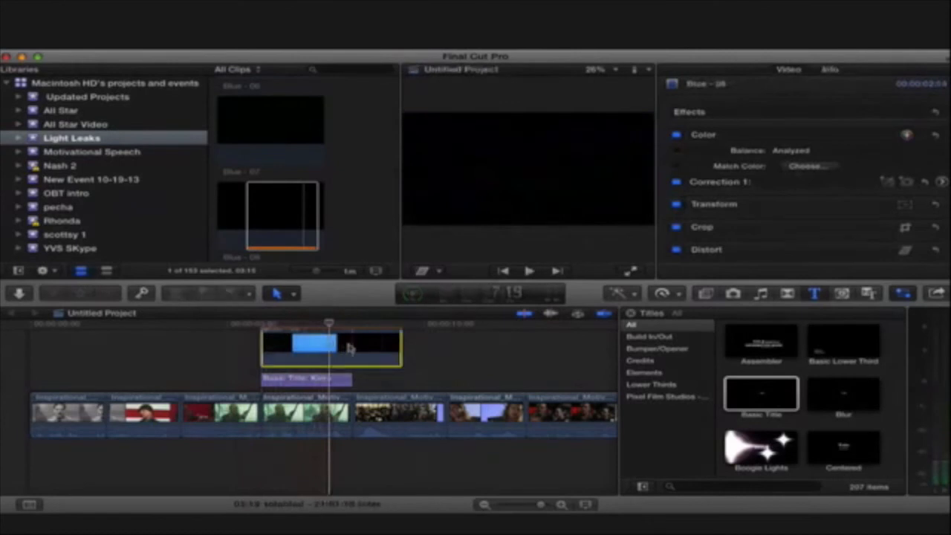
scroll(802, 231, "down", 5)
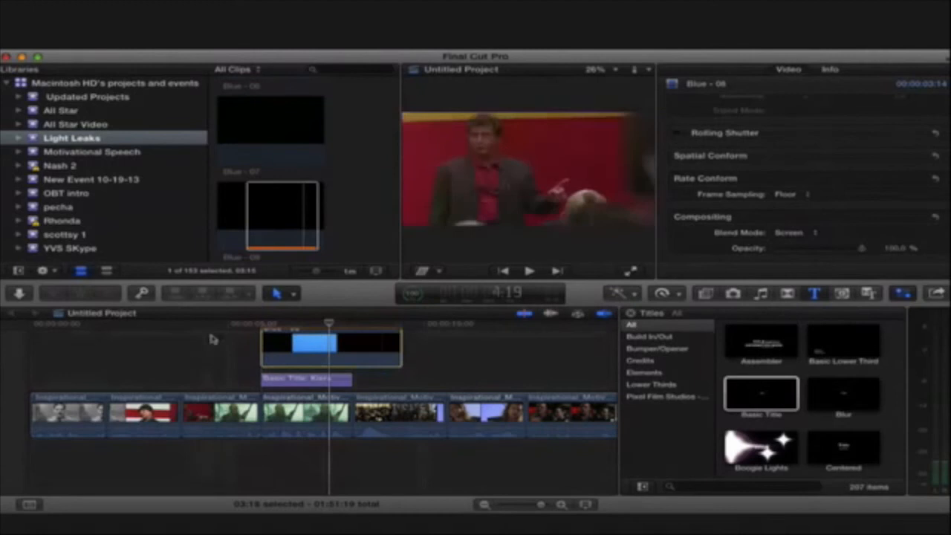
left_click(238, 327)
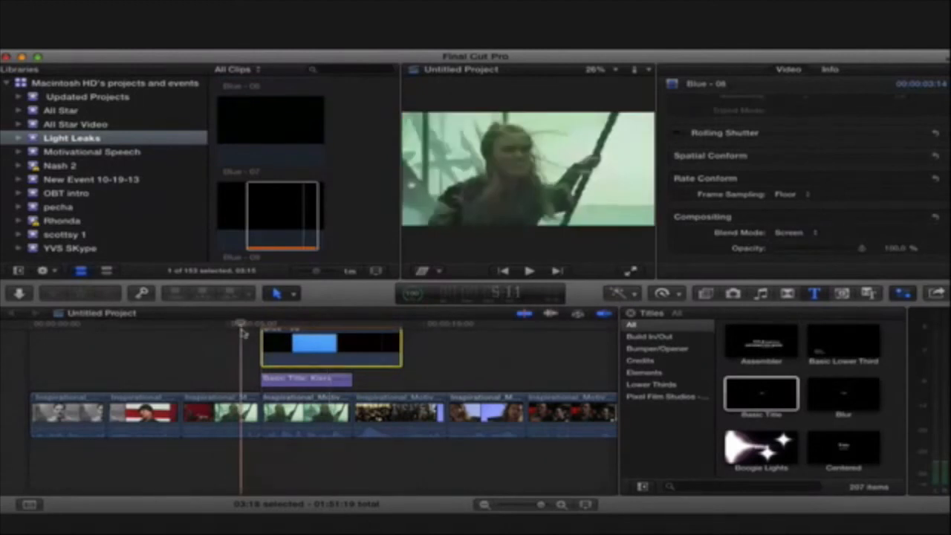
key("space")
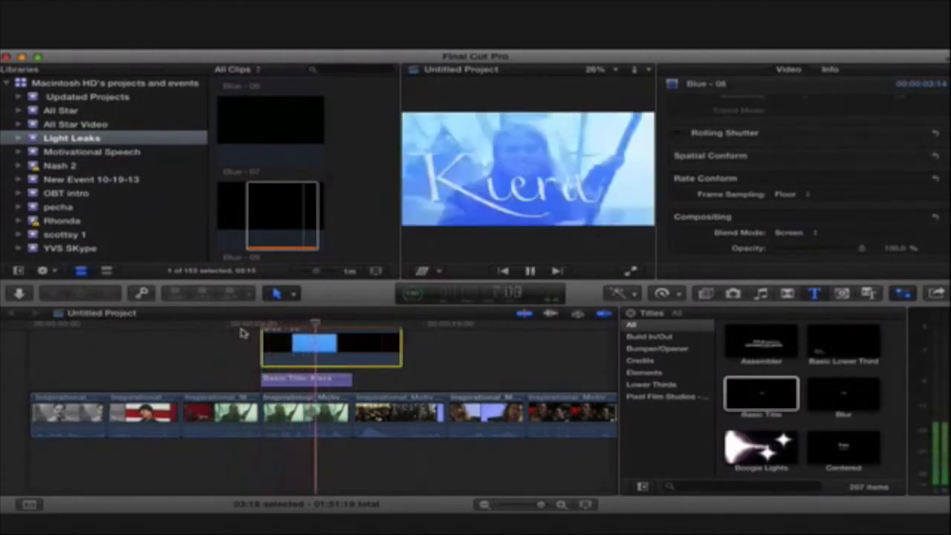
key("space")
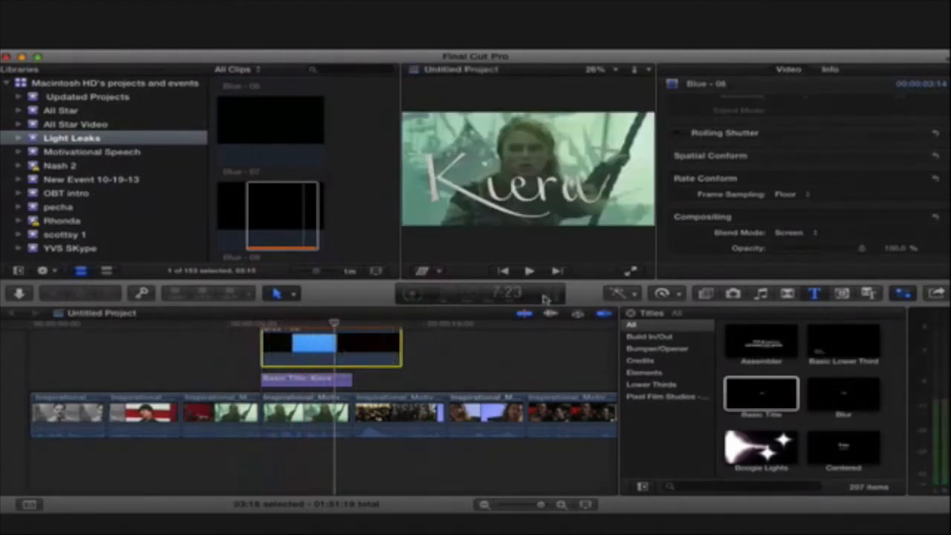
- Retime the light leak to double speed and nudge it slightly right along the timeline, checking the result in playback
left_click(677, 295)
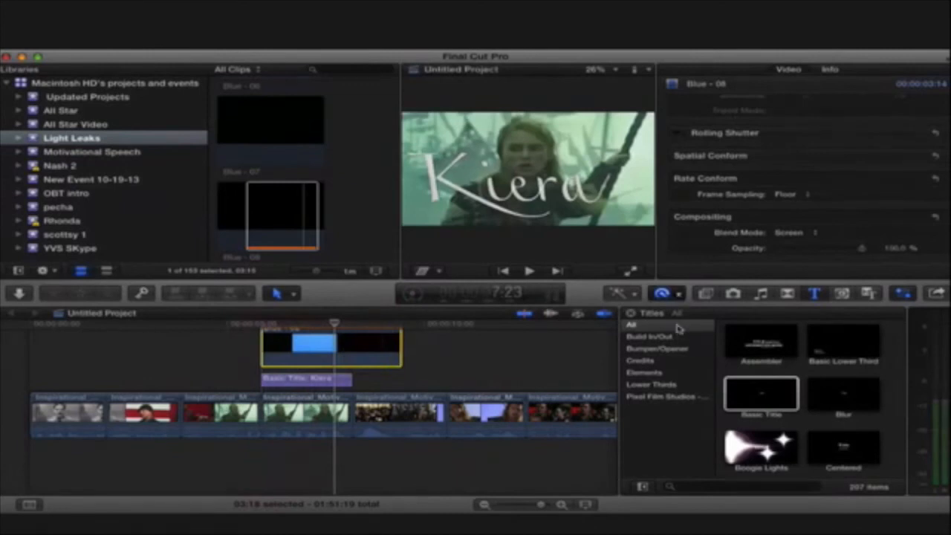
left_click(809, 322)
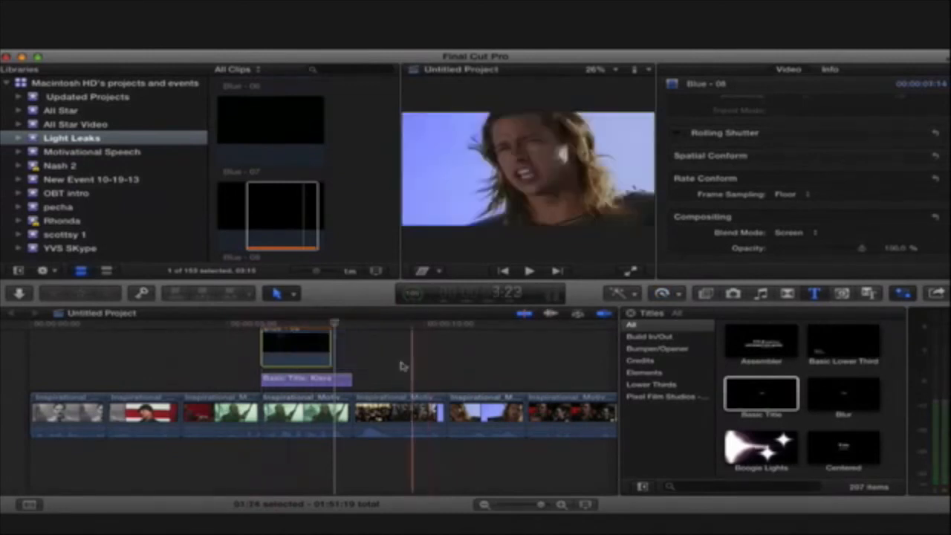
mouse_move(293, 346)
left_mouse_down()
mouse_move(314, 348)
mouse_move(303, 346)
left_mouse_up()
left_click(248, 344)
key("space")
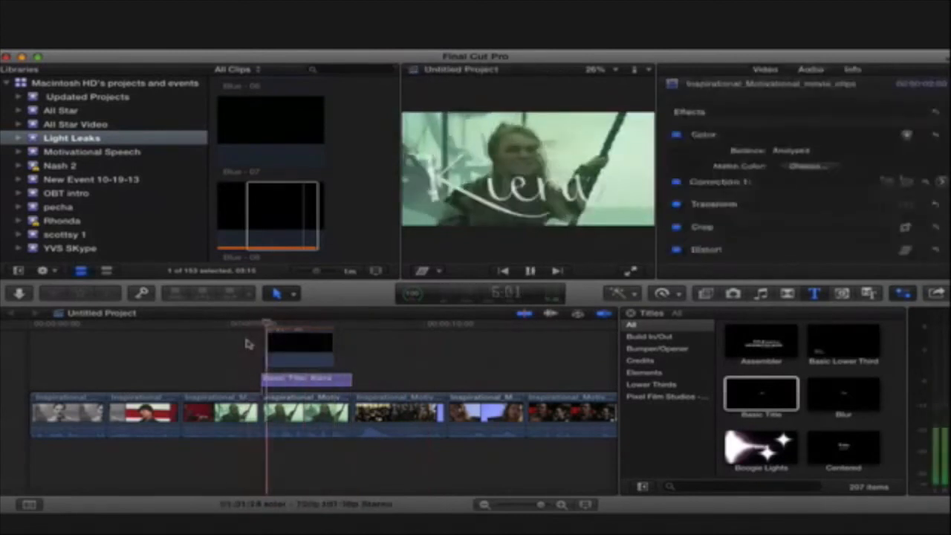
key("space")
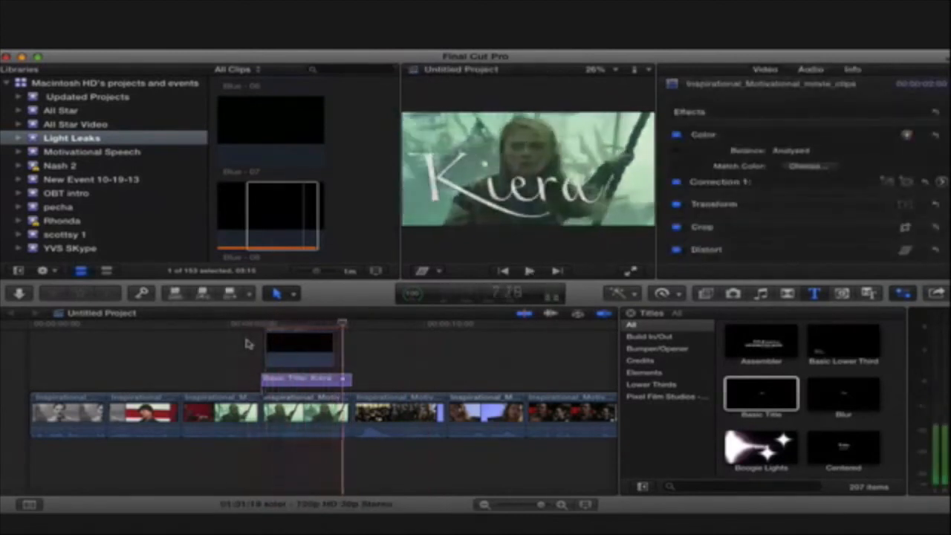
- Mark a range of the Blue - 17 light leak and replace the light leak clip above the title with it
scroll(265, 213, "down", 5)
scroll(260, 200, "down", 3)
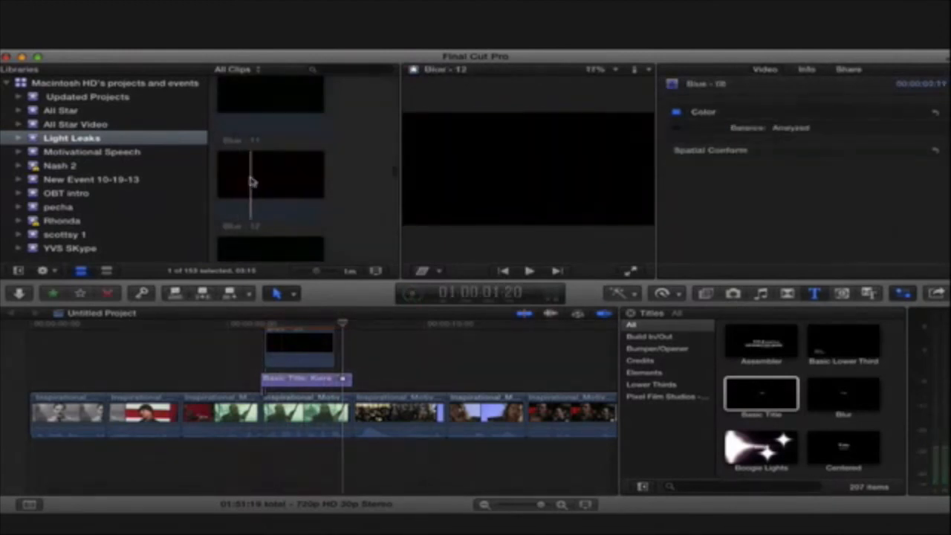
scroll(245, 182, "down", 3)
scroll(269, 245, "down", 5)
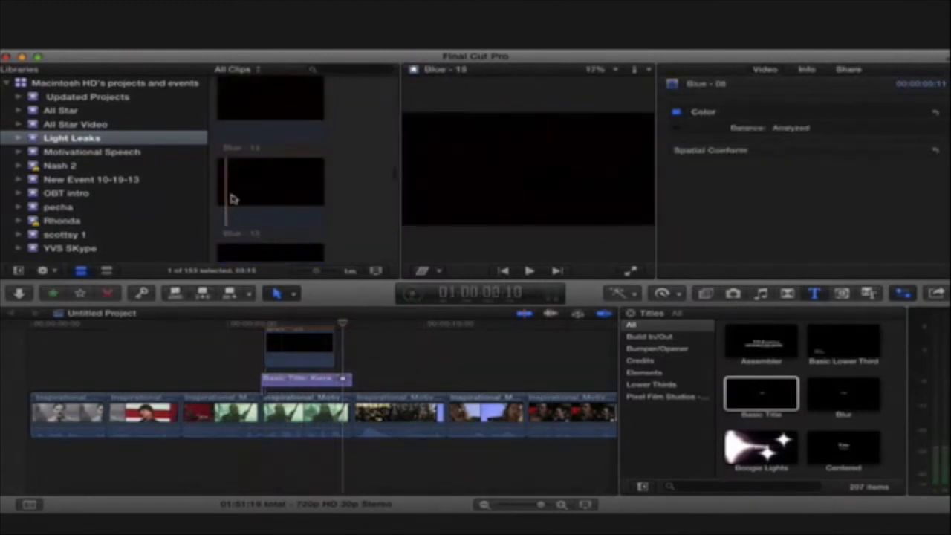
scroll(269, 195, "down", 4)
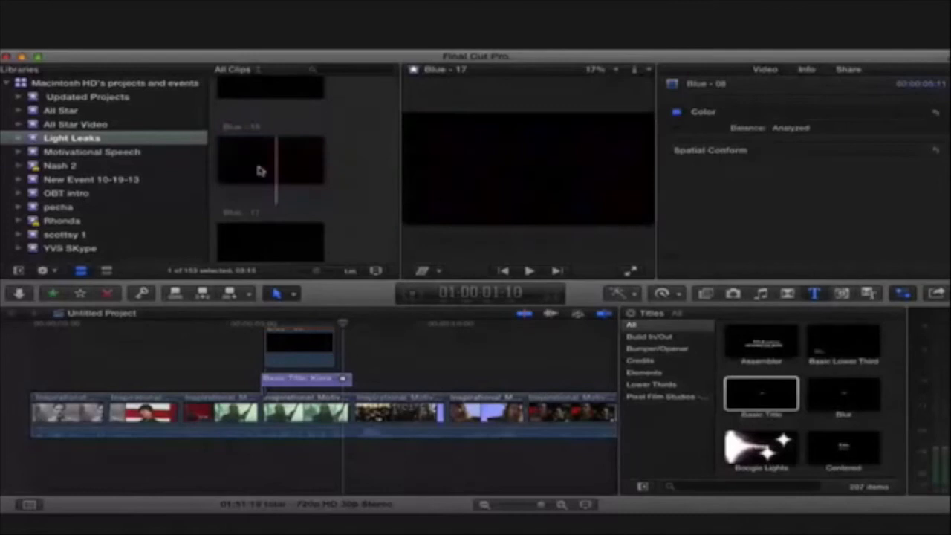
left_click_drag(244, 165, 319, 162)
left_click_drag(301, 337, 298, 342)
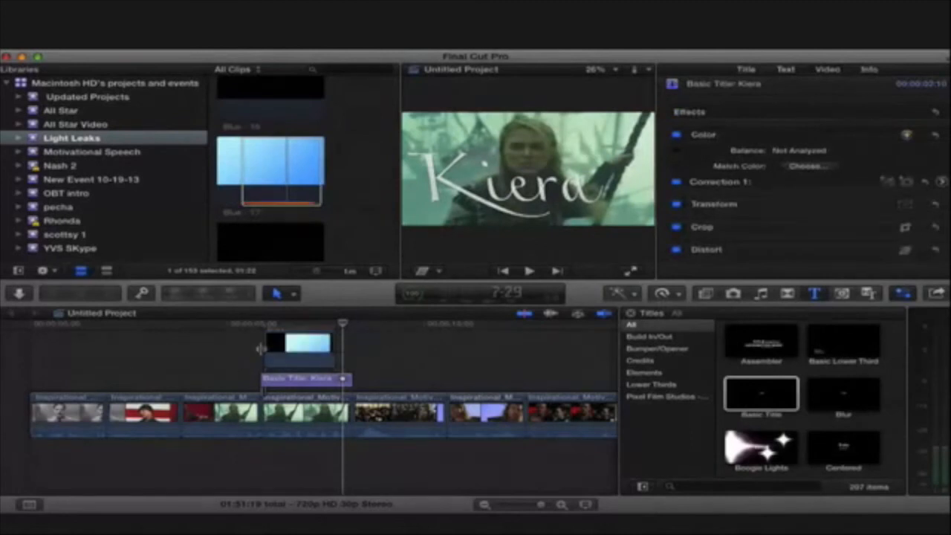
- Play back the title section with the Blue - 17 light leak over it
left_click(241, 347)
key("space")
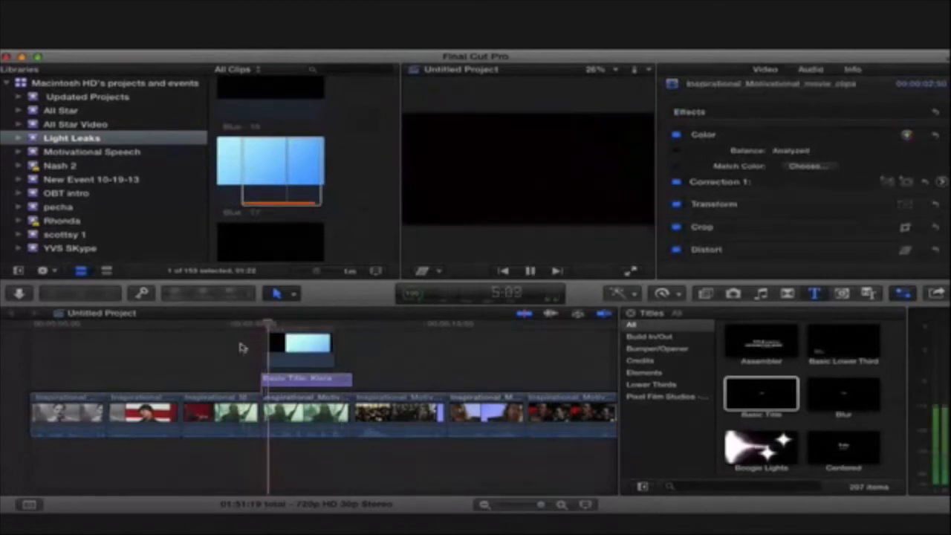
key("space")
- Change the Blue - 17 clip's blend mode so it composites over the title, and play back the section
left_click(294, 348)
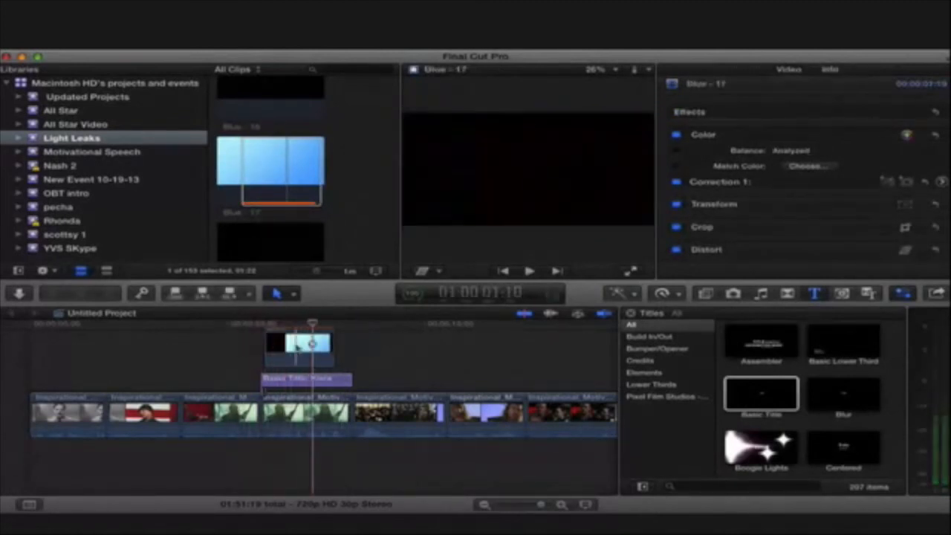
scroll(898, 209, "down", 6)
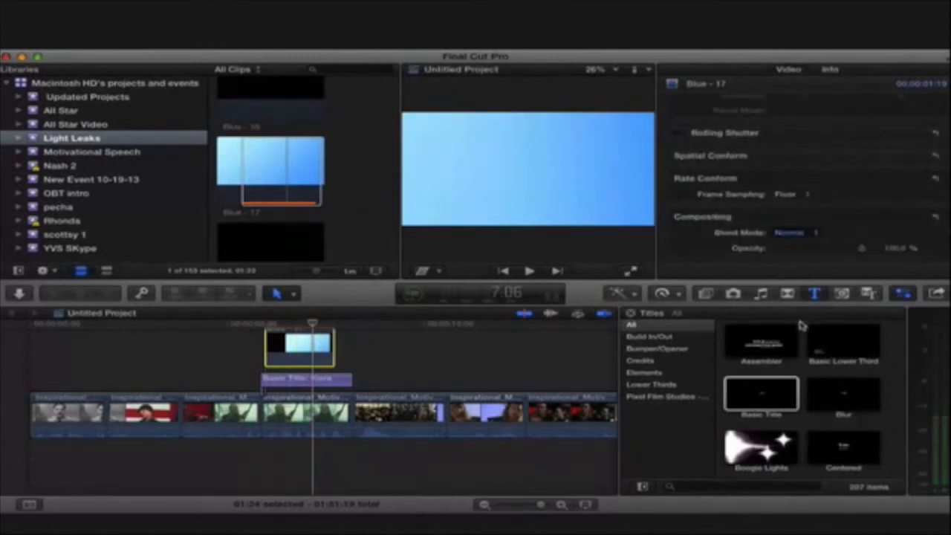
left_click(250, 348)
key("space")
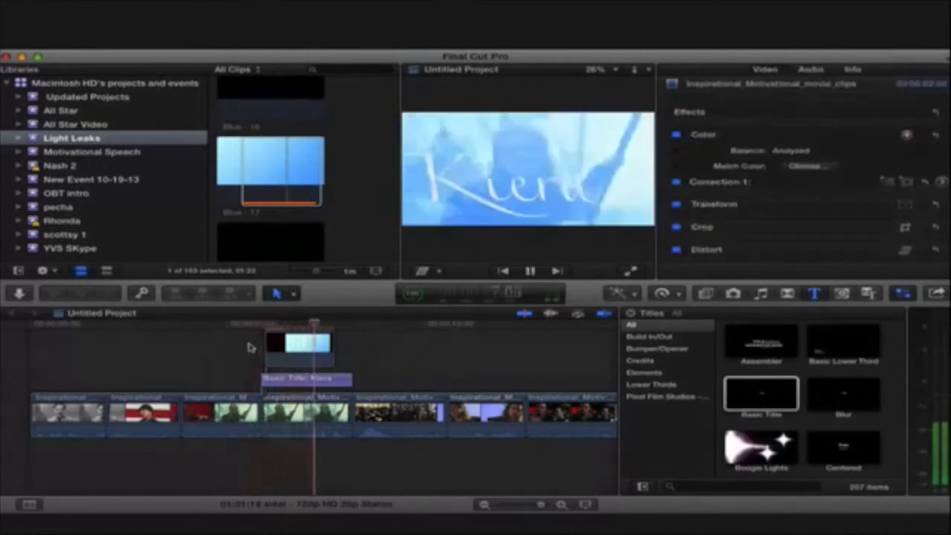
key("space")
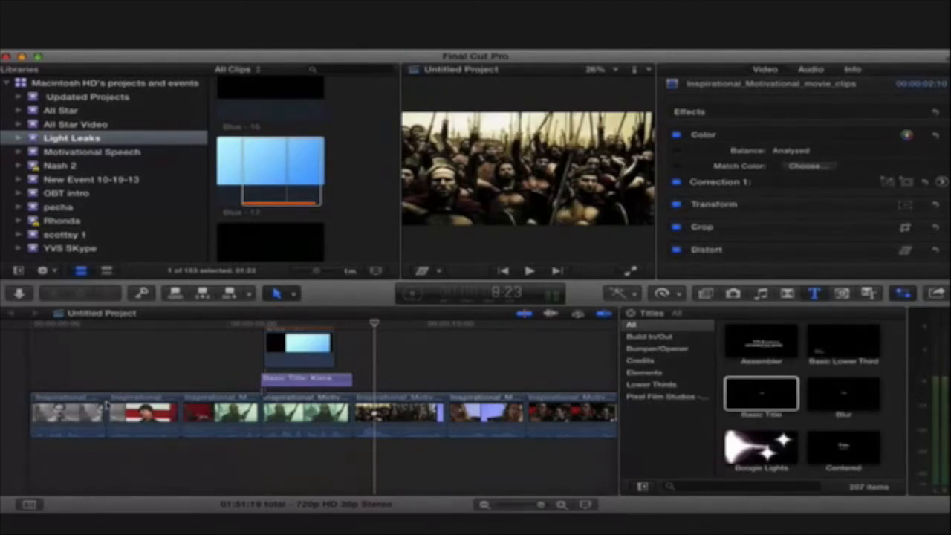
left_click(134, 418)
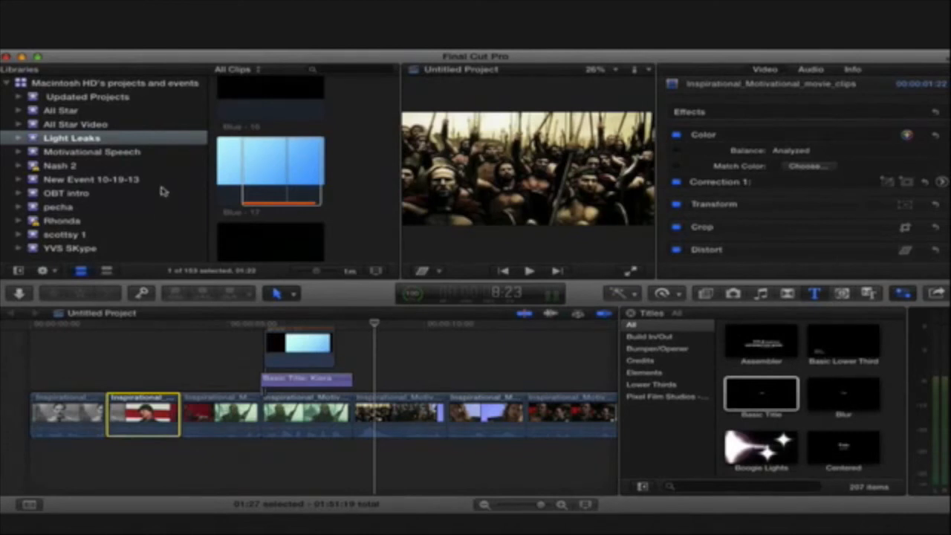
key("super+Tab")
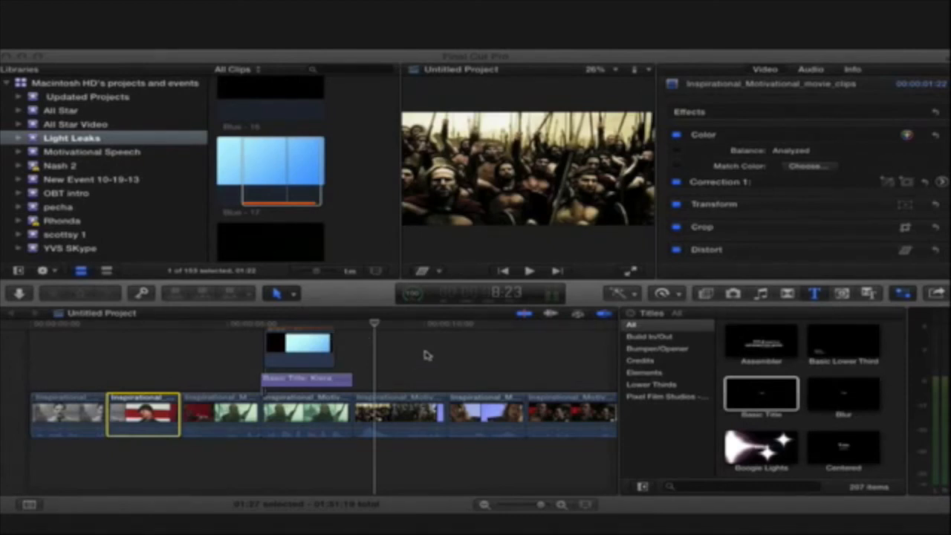
left_click(564, 377)
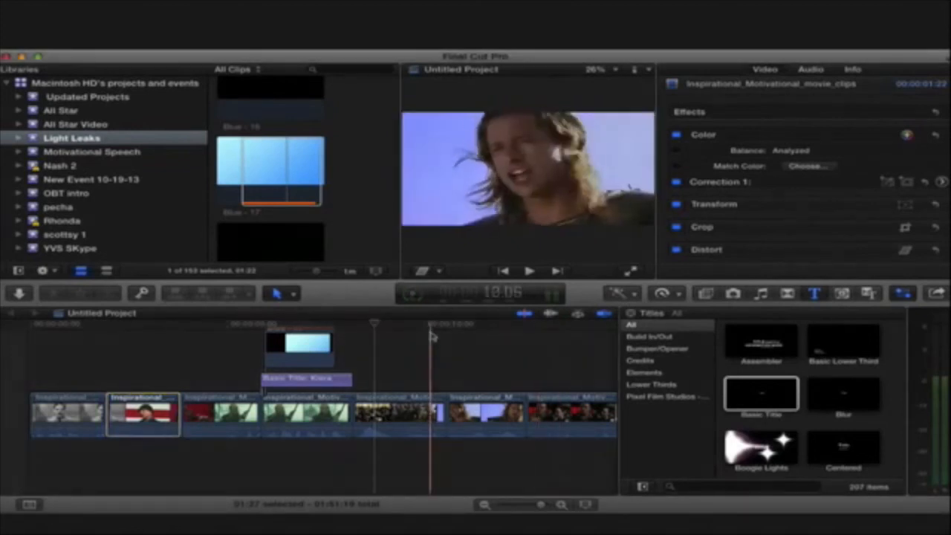
- Delete the light leak clip connected above the title
scroll(431, 334, "down", 1)
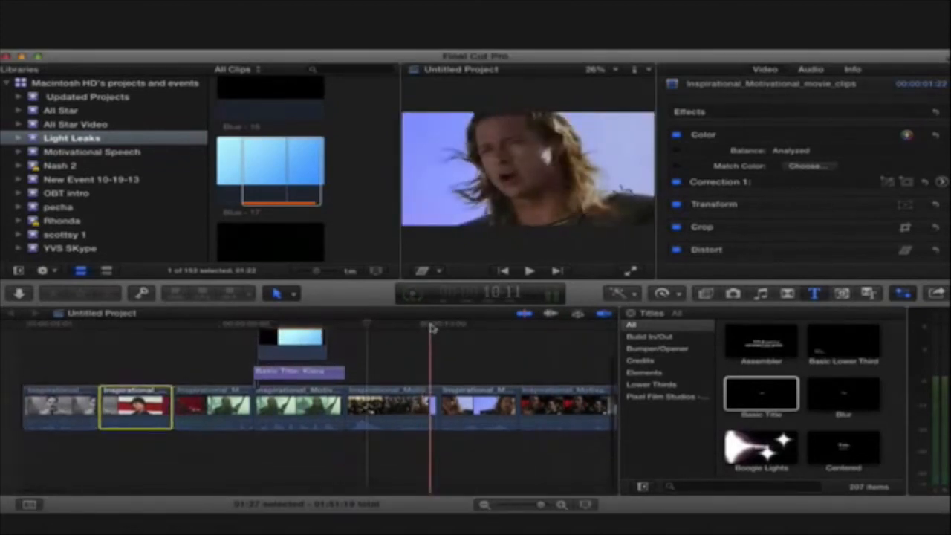
left_click(285, 346)
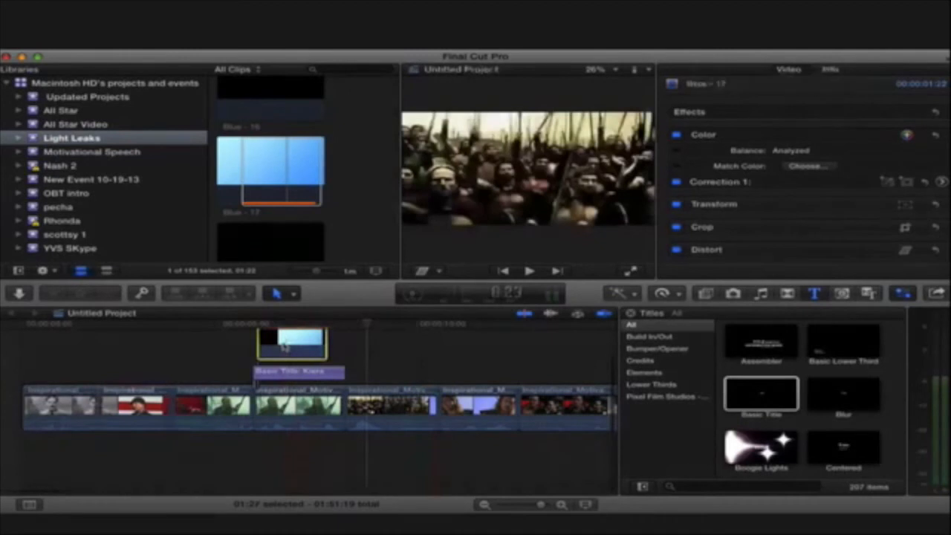
key("Delete")
- At the title's start in the timeline, move the title text partly past the left edge of the frame
left_click(297, 373)
left_click_drag(367, 328, 256, 327)
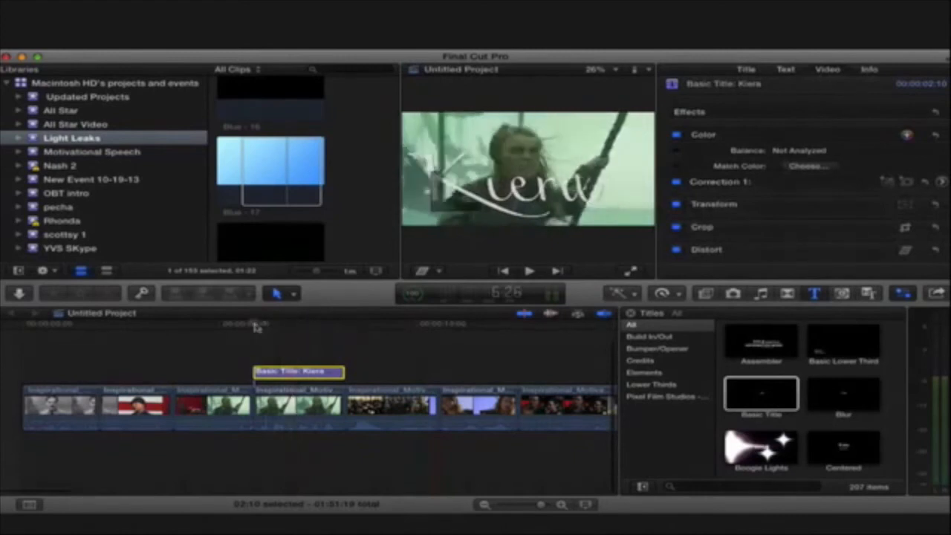
left_click_drag(526, 189, 392, 213)
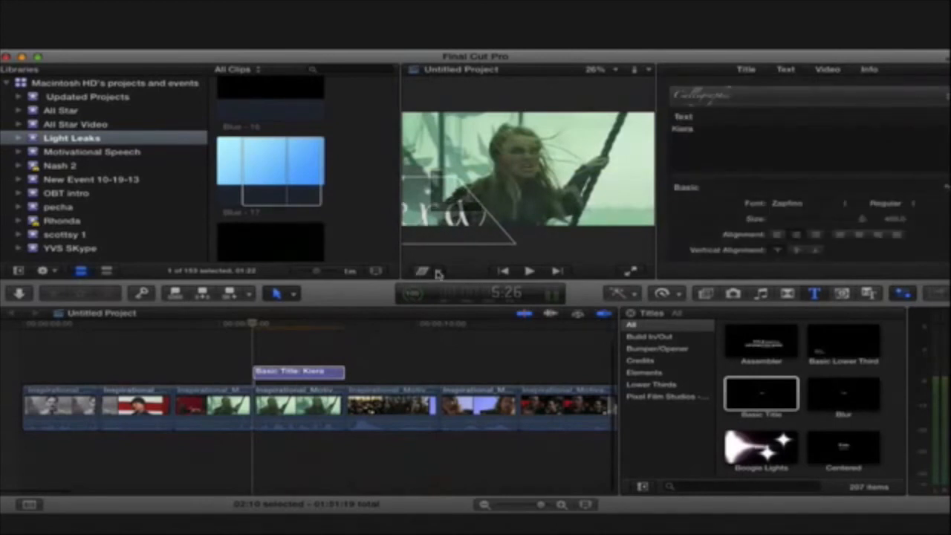
- Turn on Transform and animate the title by moving it toward the right side of the frame near its end, at 7:27
key("shift+t")
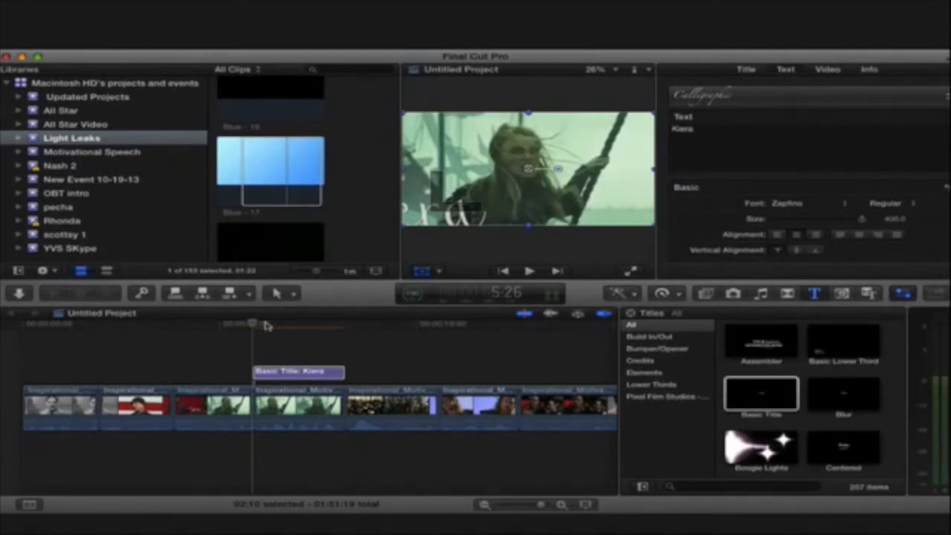
left_click_drag(254, 329, 335, 325)
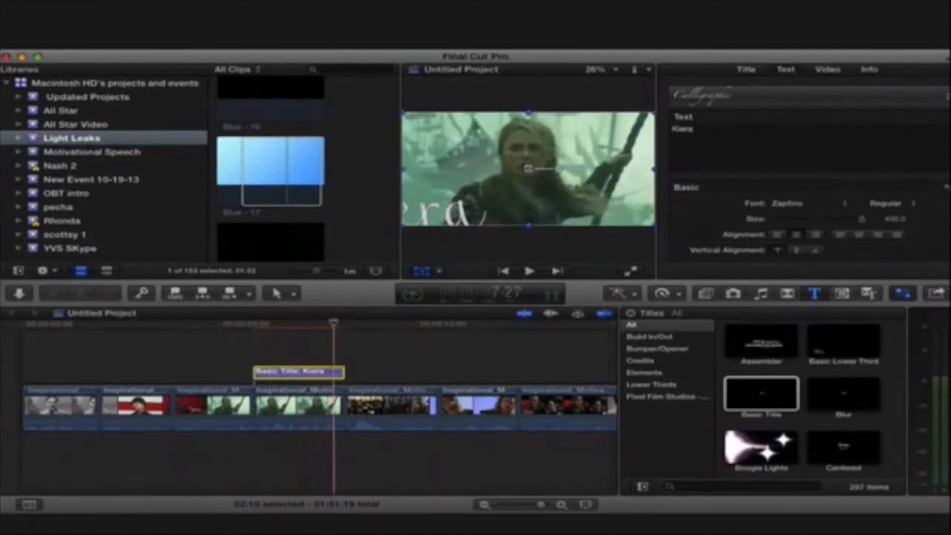
left_click_drag(528, 169, 648, 156)
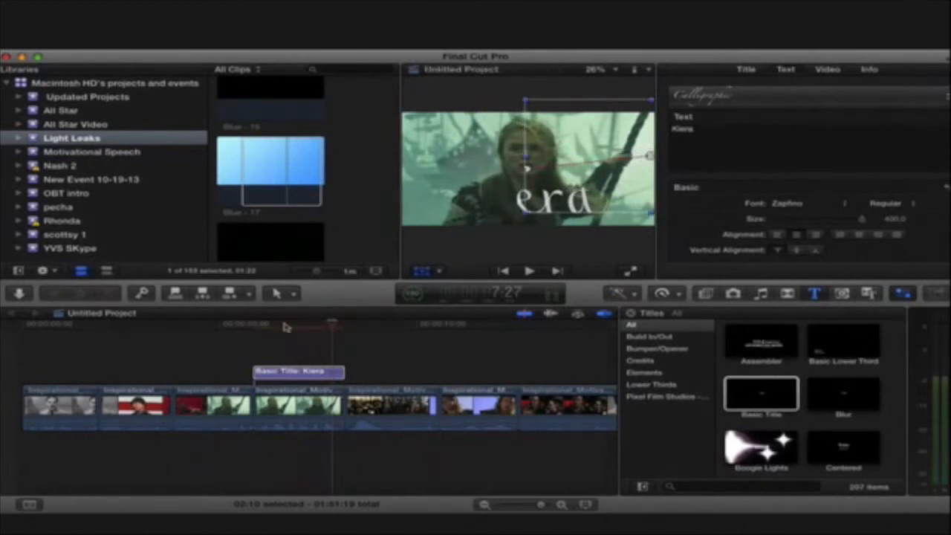
- Play back the title section to check its movement across the frame
left_click(246, 328)
key("space")
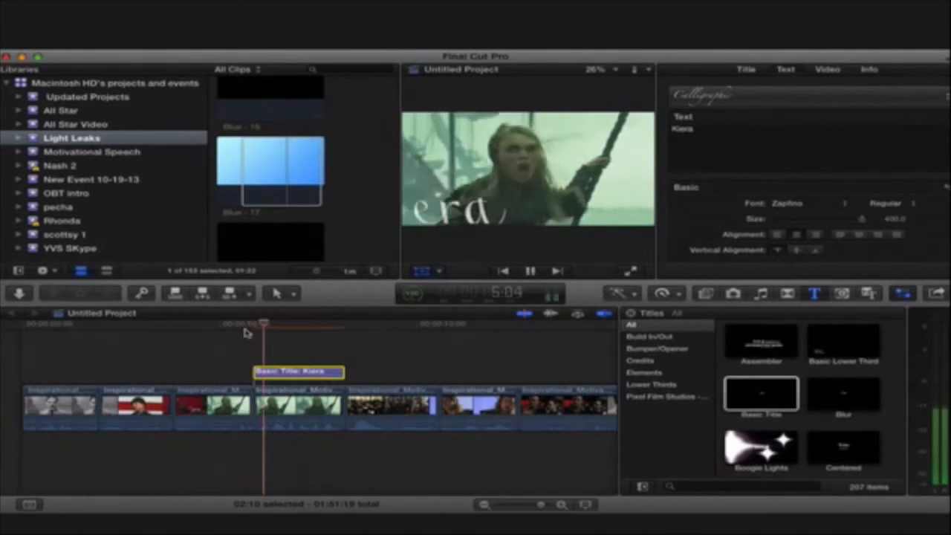
key("space")
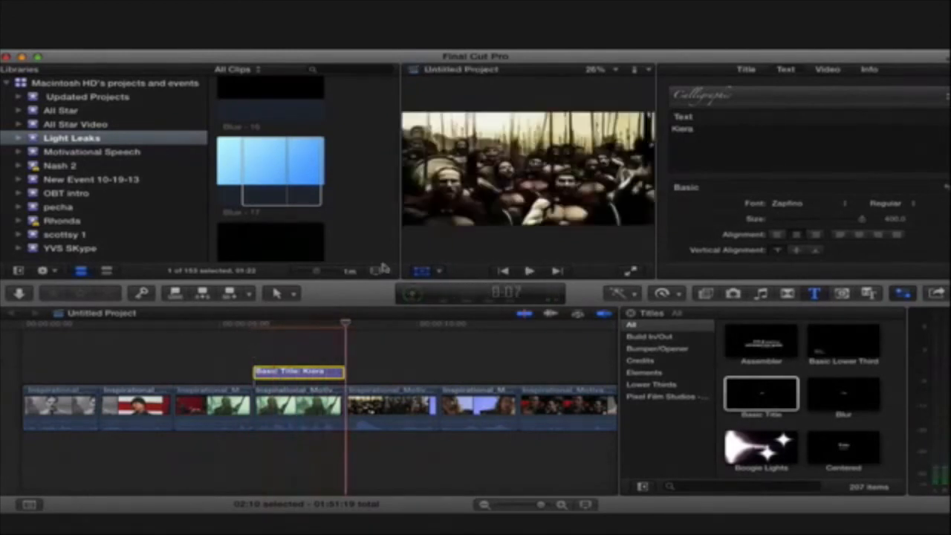
- Bend the title's motion path by adjusting its angle and path points at 6:03 and 7:01
left_click_drag(349, 327, 261, 325)
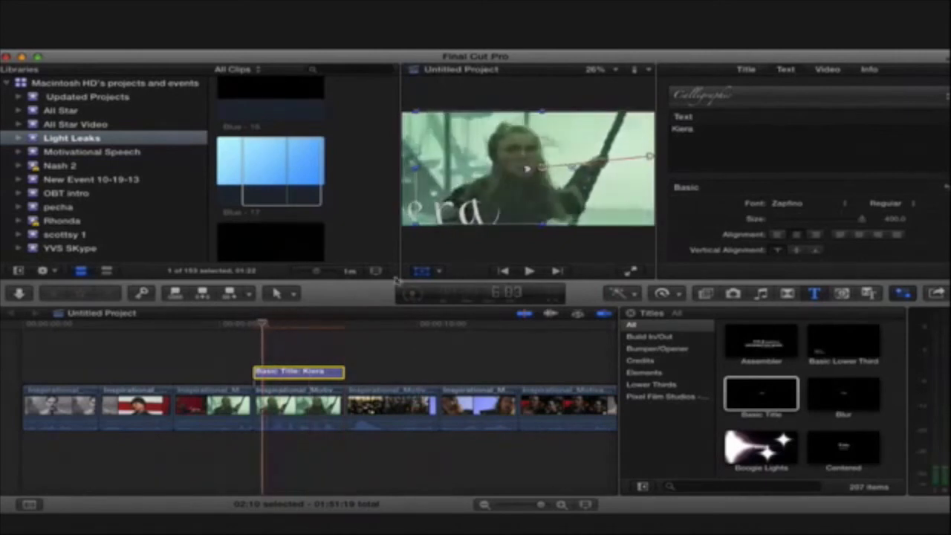
left_click_drag(526, 169, 571, 169)
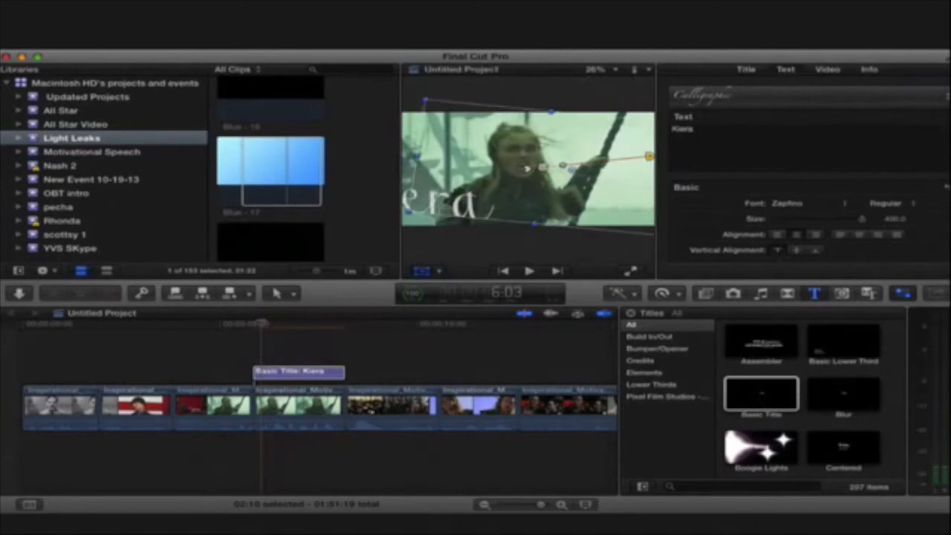
left_click(298, 324)
left_click_drag(621, 162, 620, 167)
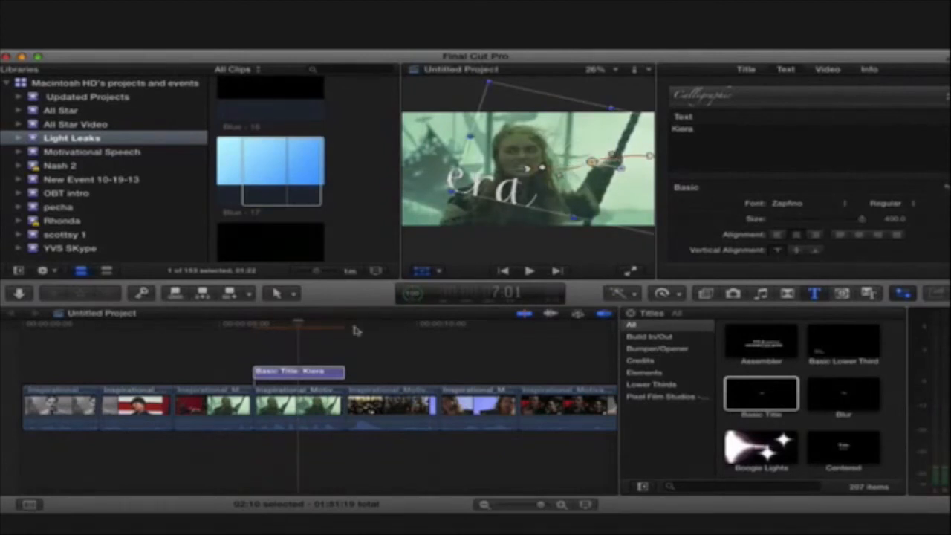
- Scrub through the first part of the title to review the reshaped motion path
left_click(249, 325)
left_click(276, 326)
mouse_move(277, 327)
left_mouse_down()
mouse_move(363, 325)
mouse_move(263, 328)
left_mouse_up()
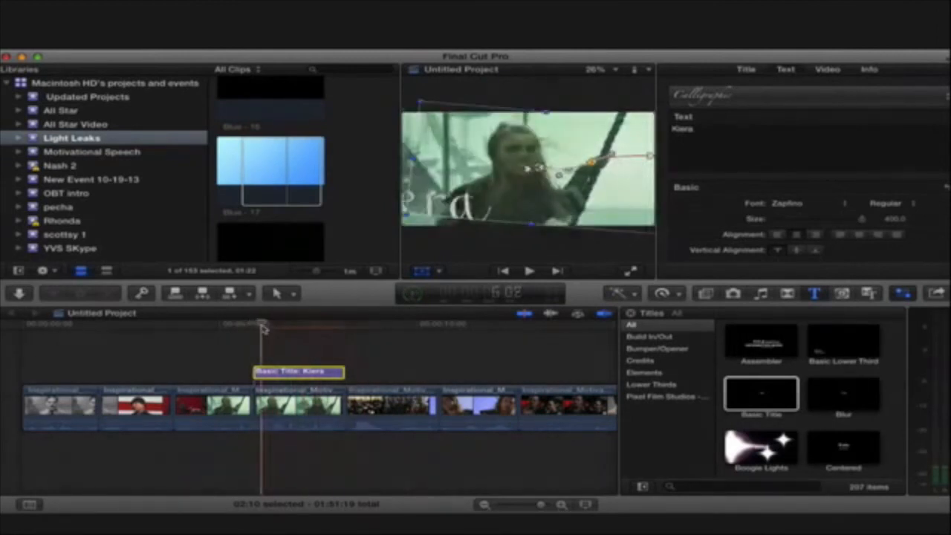